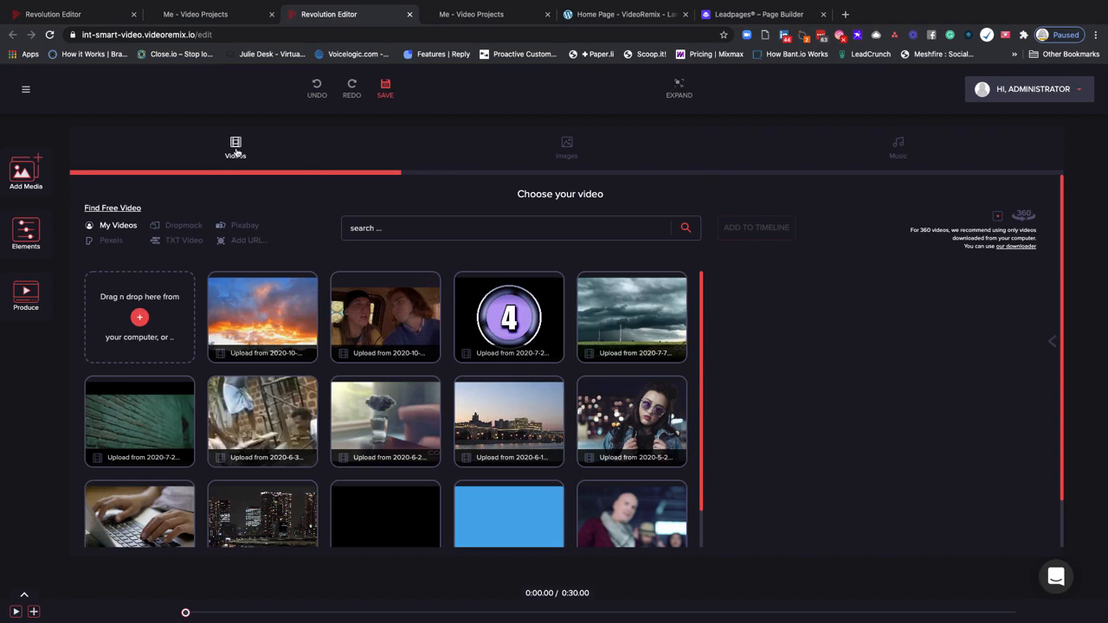
Step: Browse the image, music and uploaded video libraries for available media
click(540, 154)
click(885, 150)
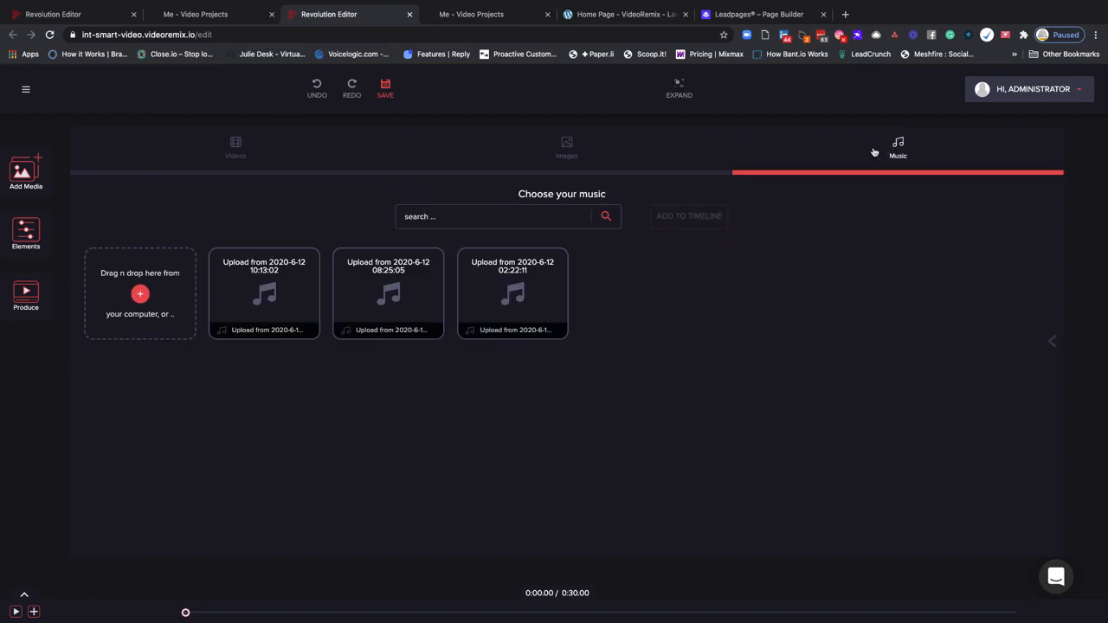
click(236, 149)
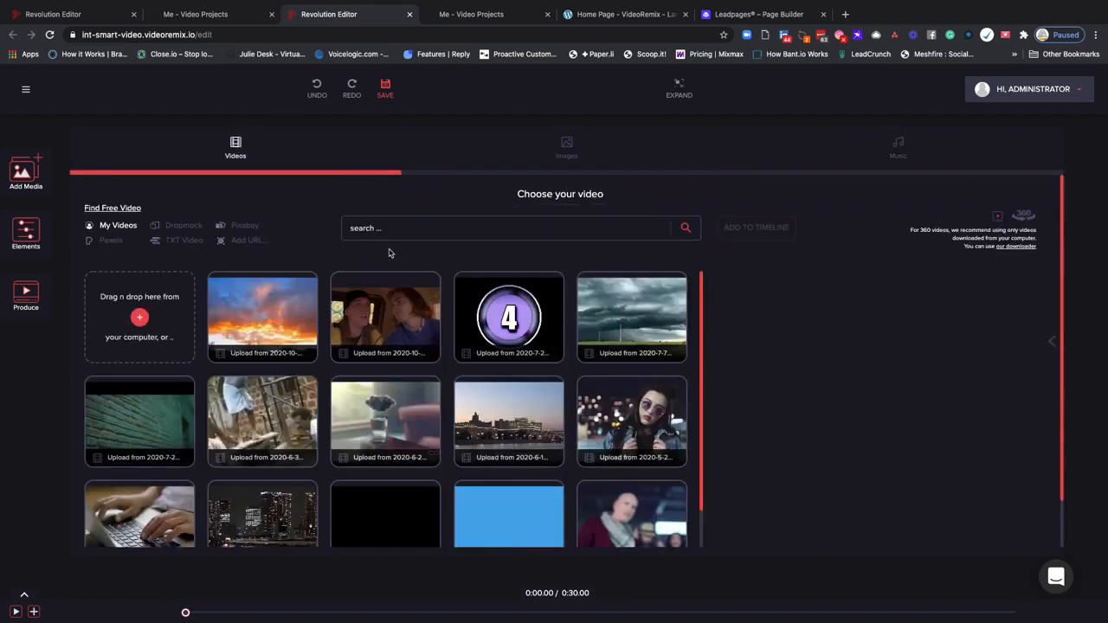
scroll(390, 252, down, 2)
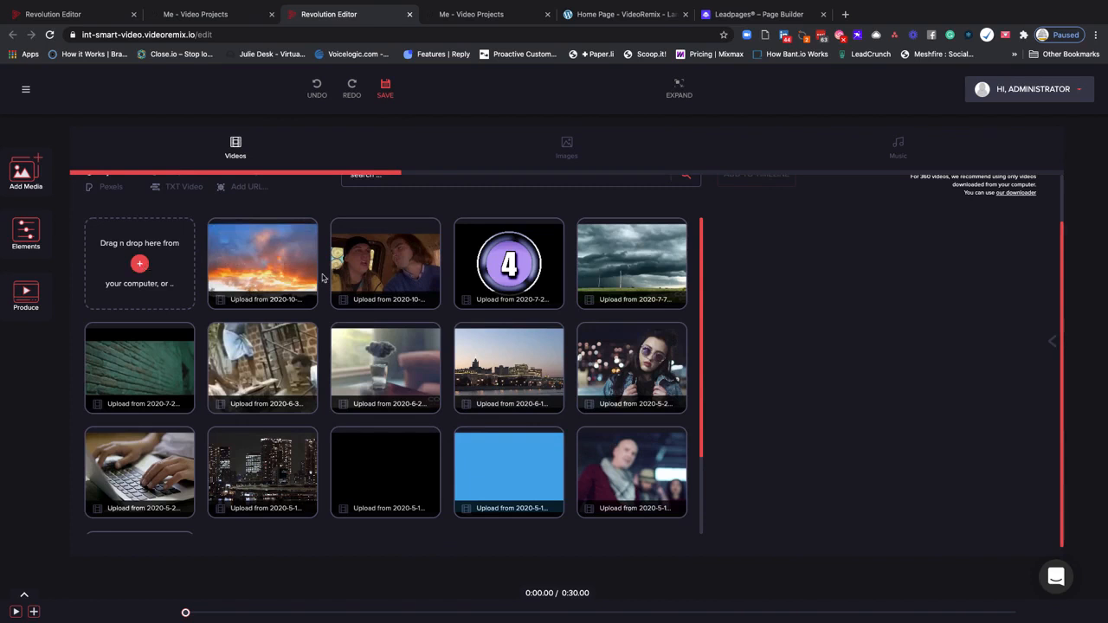
scroll(320, 279, up, 2)
Step: Mark the uploaded sunset video for use and preview it in the media library
mouse_move(308, 279)
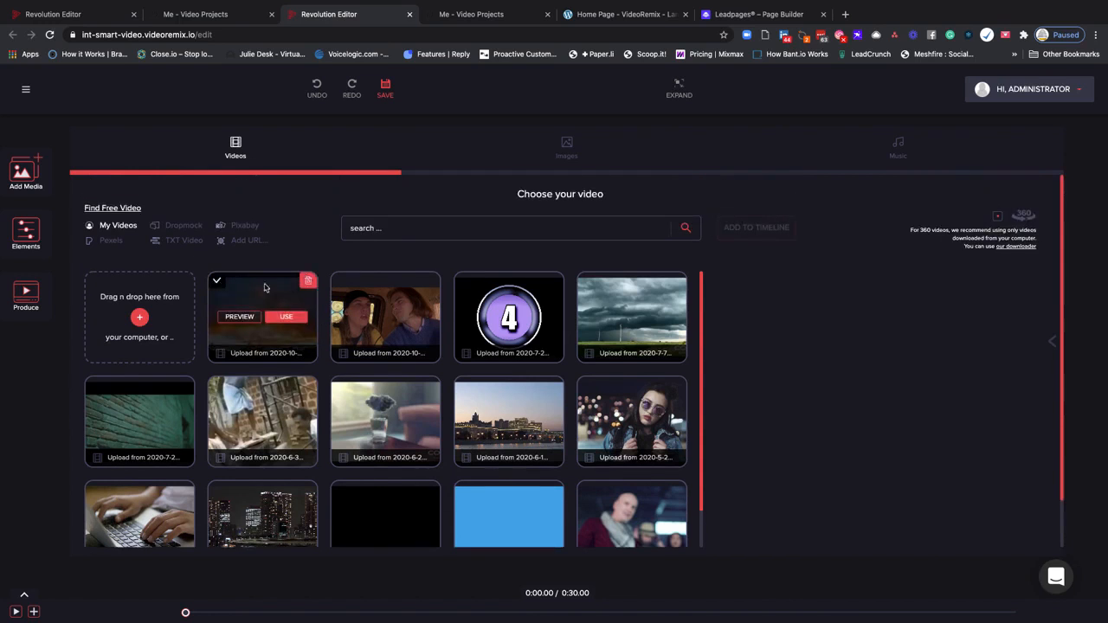
click(218, 284)
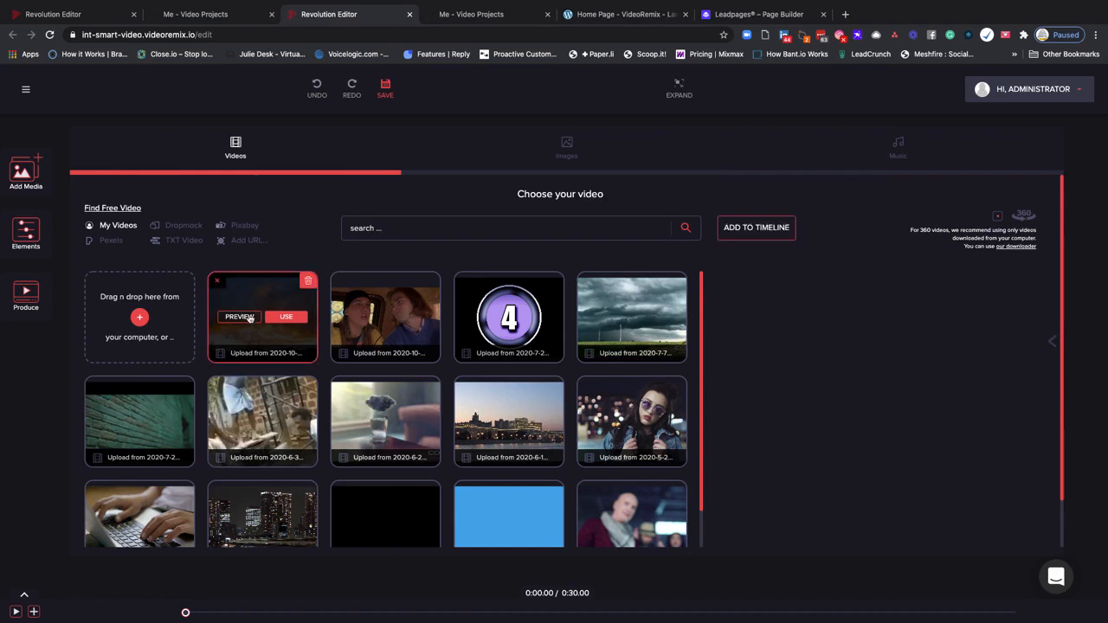
click(239, 317)
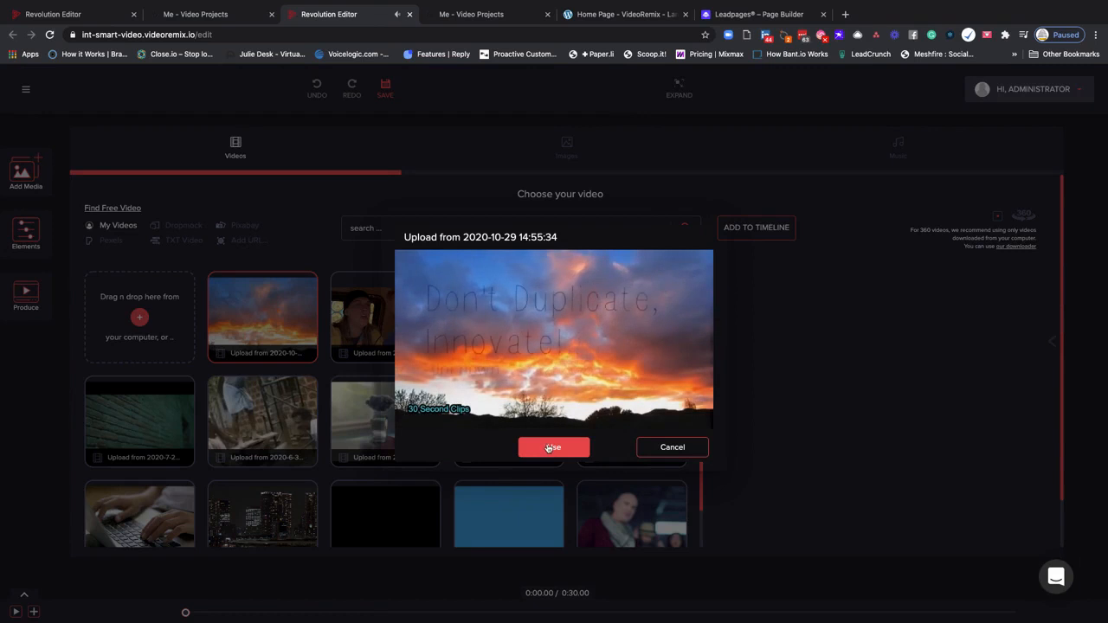
click(674, 447)
Step: Add the next seven uploaded videos to the selection, from the couple in the car through the city skyline
mouse_move(350, 295)
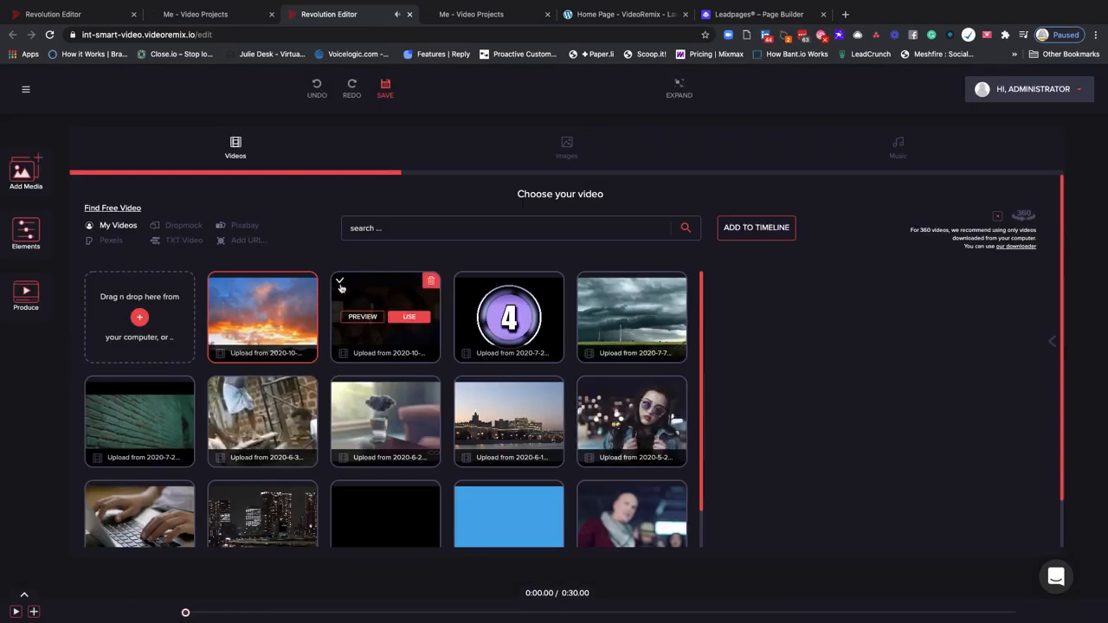
click(340, 282)
mouse_move(459, 287)
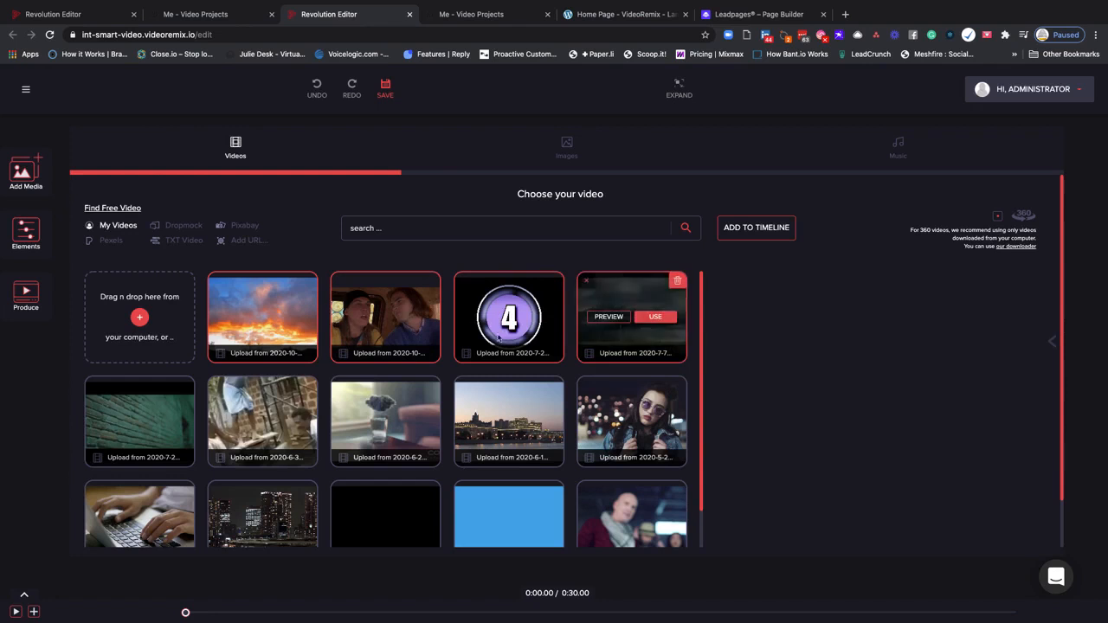
click(91, 384)
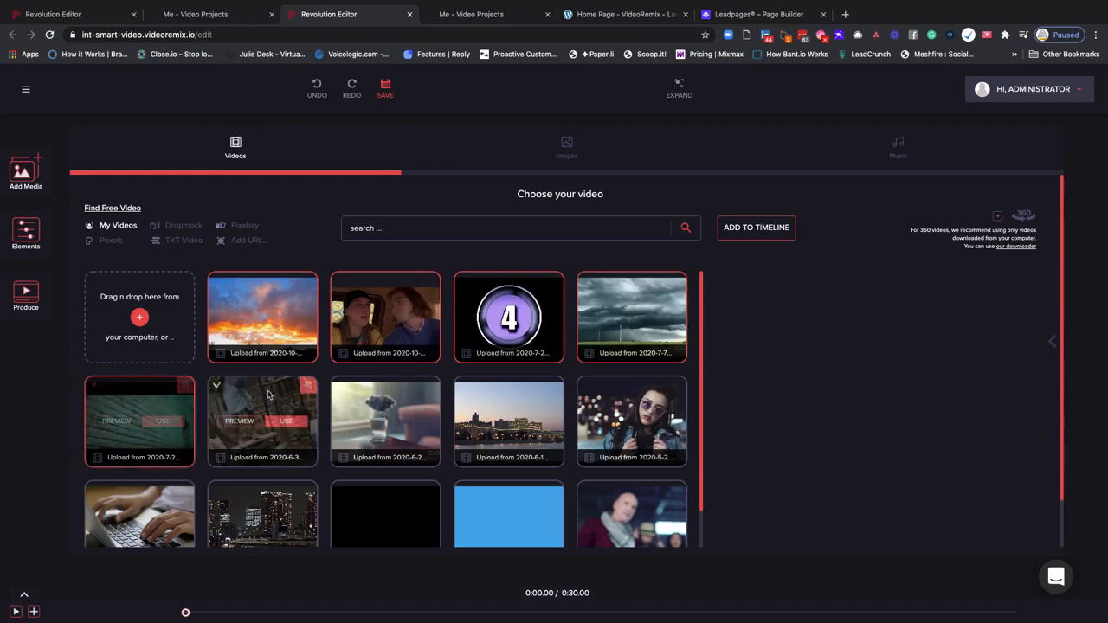
click(217, 387)
click(339, 385)
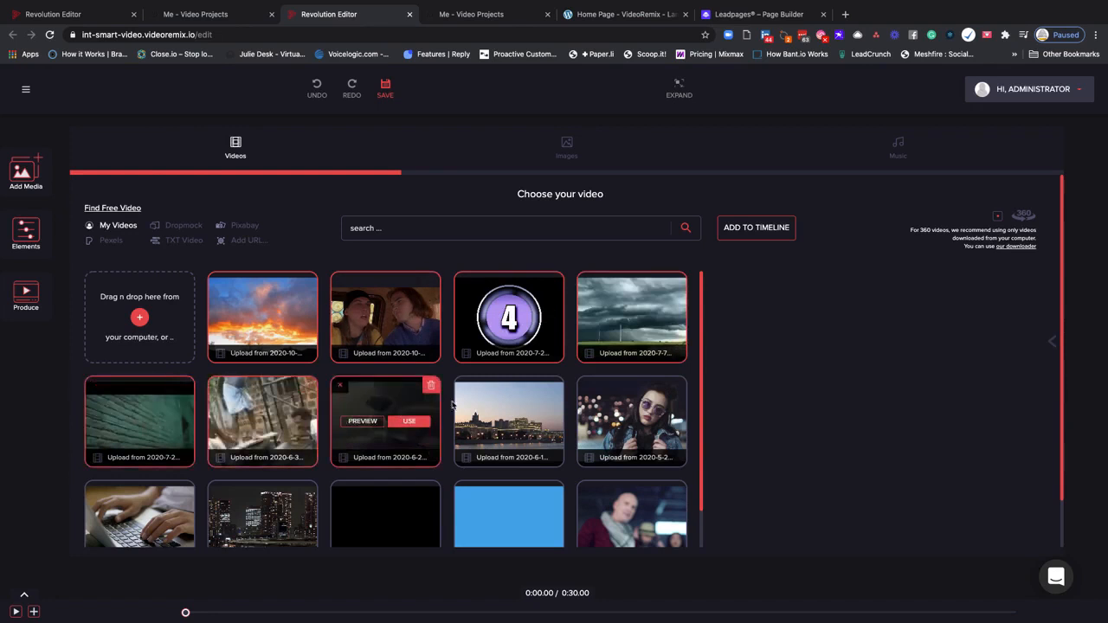
click(464, 386)
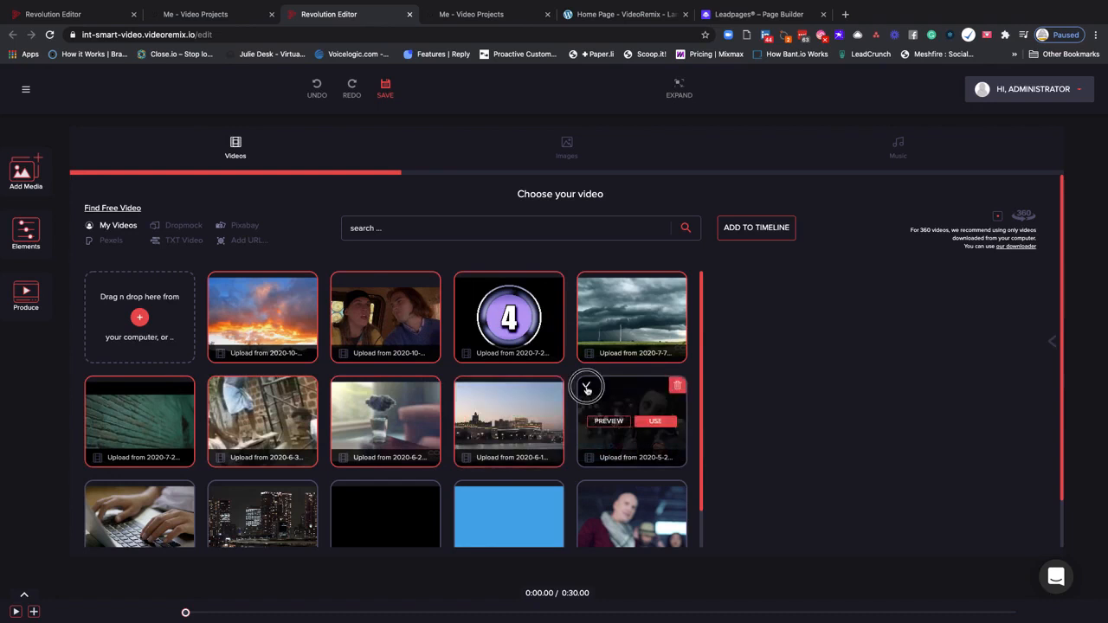
Step: Include the video of the woman in sunglasses in the selection and preview it
click(607, 422)
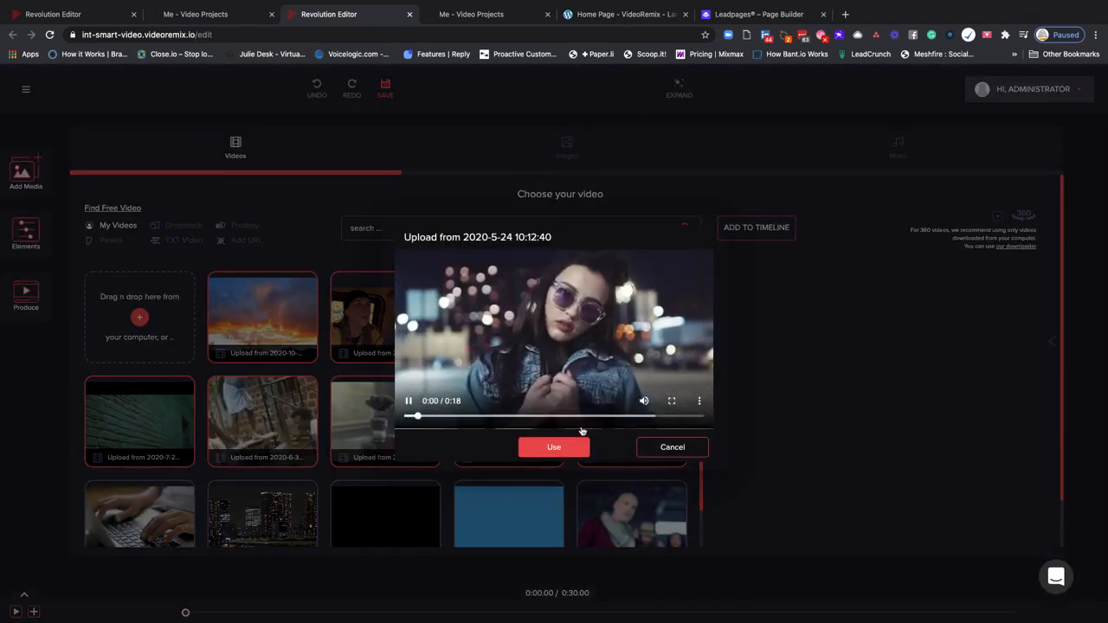
click(669, 448)
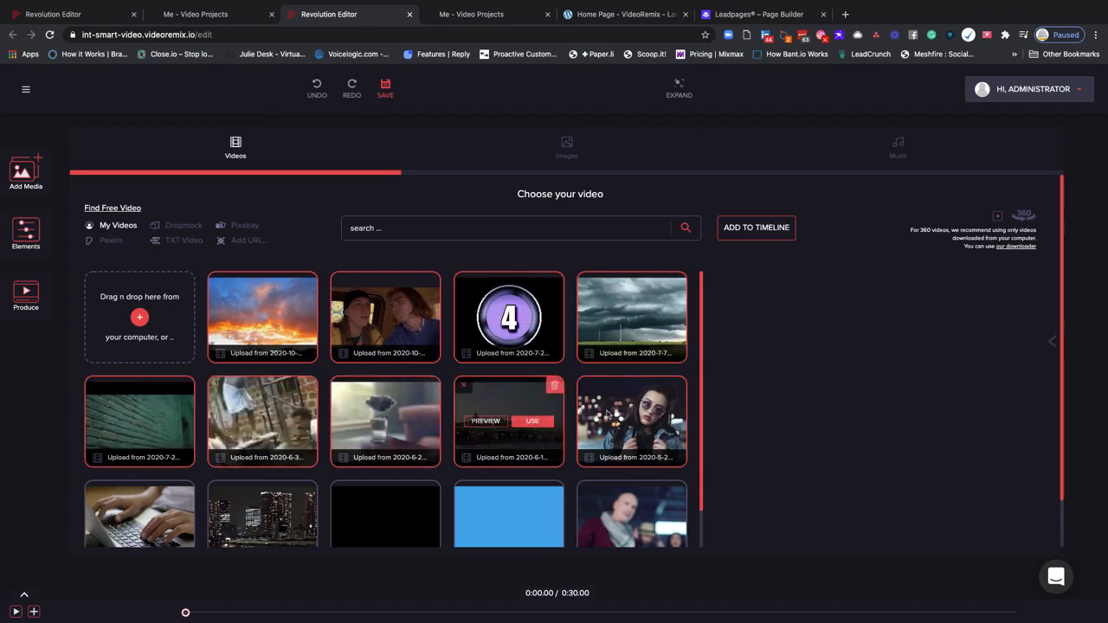
scroll(751, 273, down, 1)
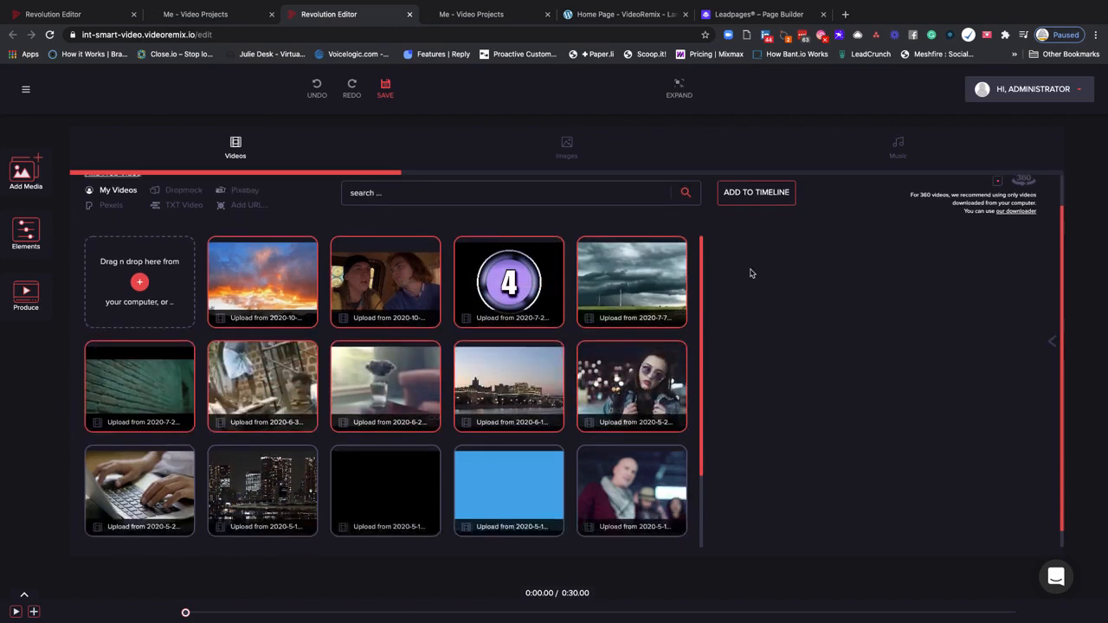
scroll(752, 272, up, 2)
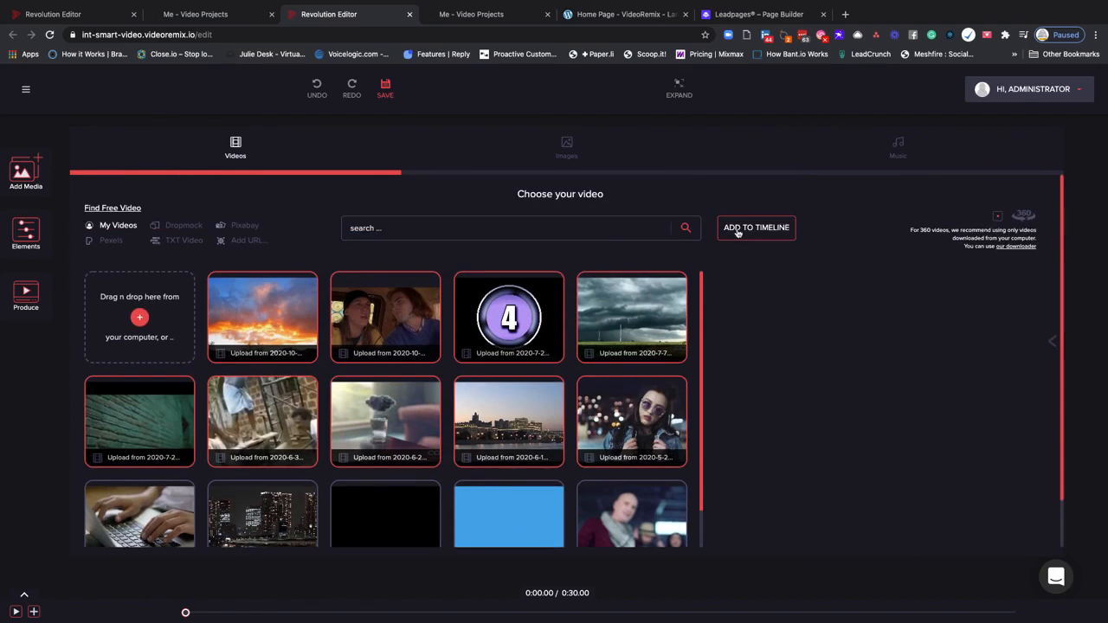
Step: Add the nine selected videos to the timeline and expand the timeline to show its layer
click(738, 228)
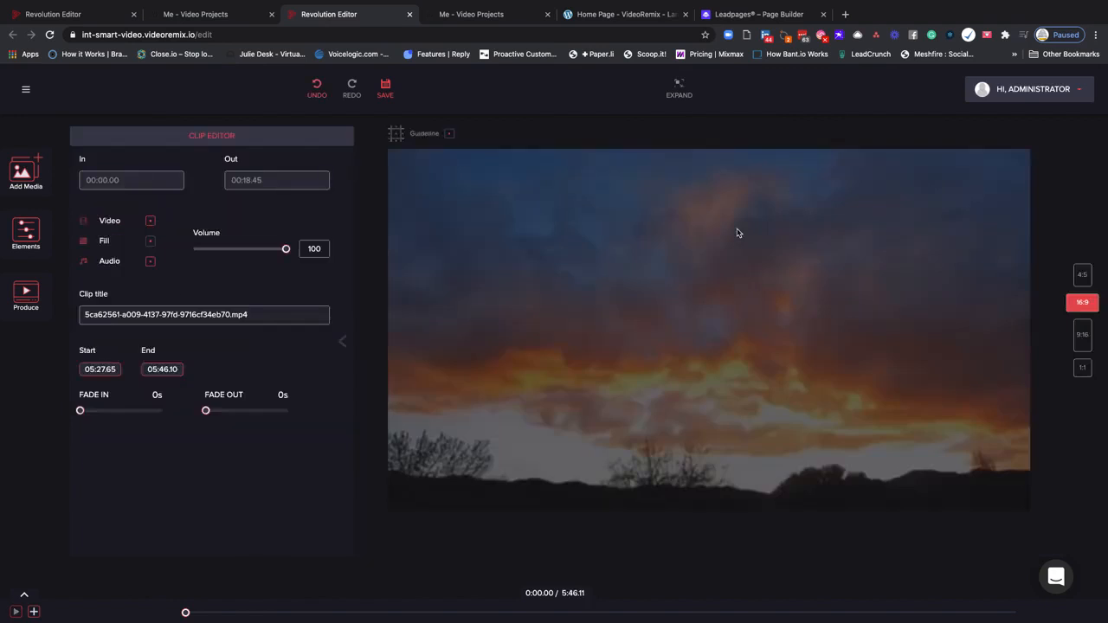
click(24, 596)
mouse_move(186, 514)
mouse_down()
mouse_move(609, 498)
mouse_move(981, 516)
mouse_move(179, 519)
mouse_up()
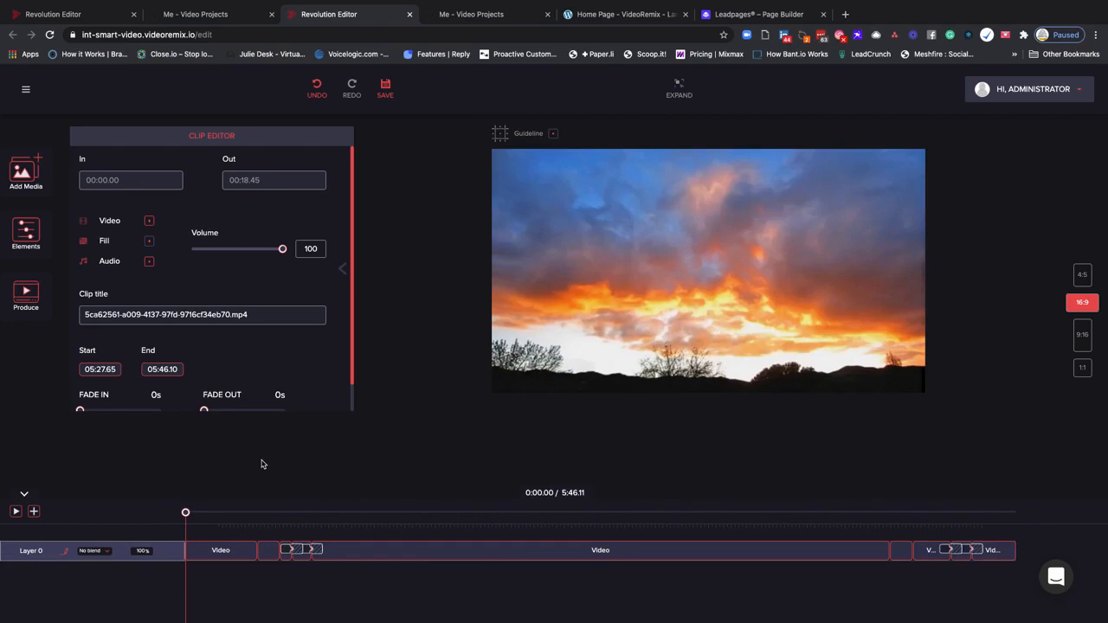
Step: Open the transition between the countdown and storm clips and merge its start and end frames
click(293, 551)
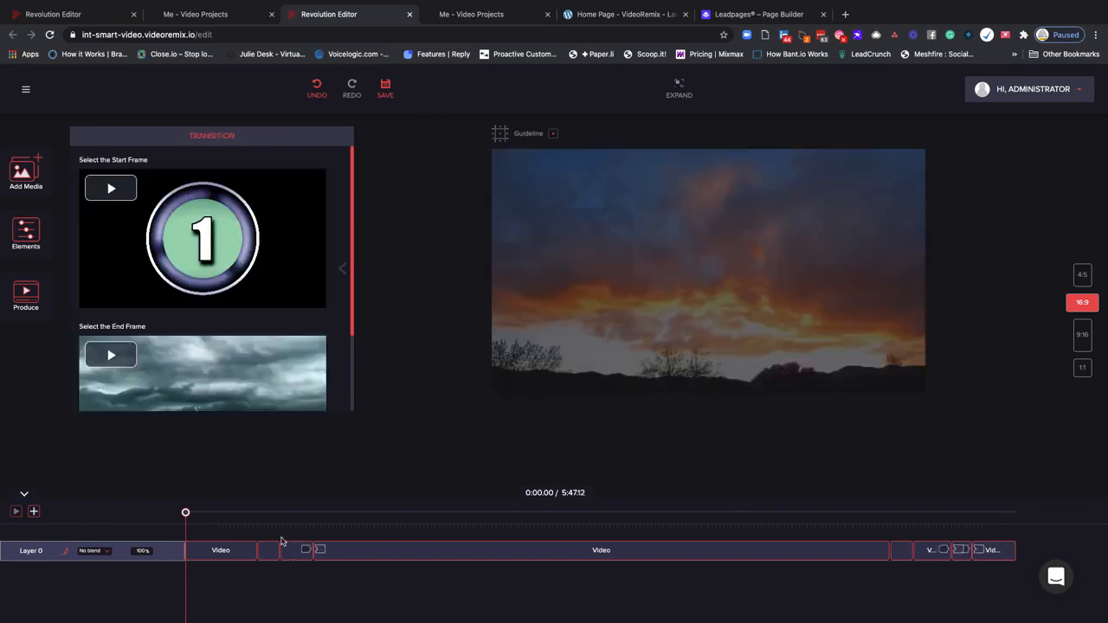
scroll(202, 324, down, 3)
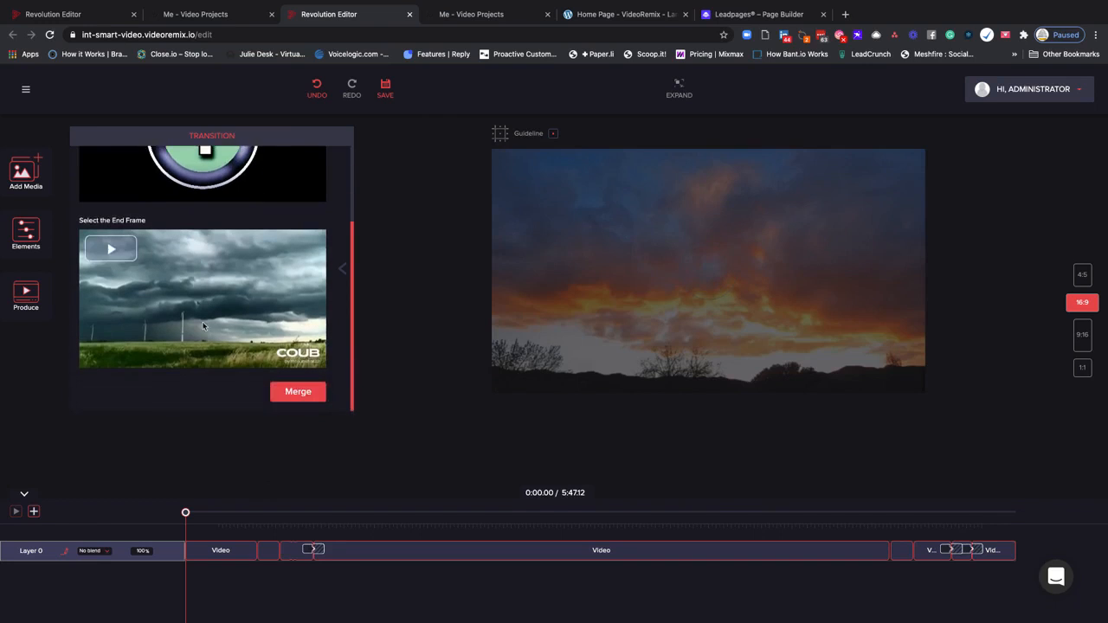
scroll(204, 326, up, 1)
click(295, 397)
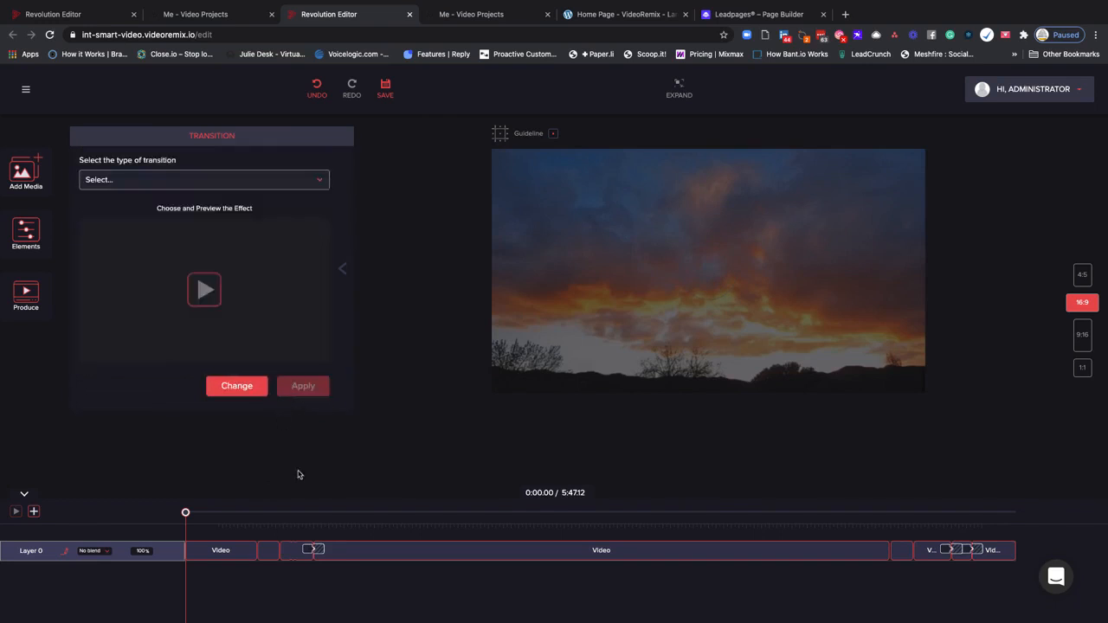
Step: Insert a transition at the clip junction near the end of Layer 0
click(280, 551)
click(277, 551)
click(949, 551)
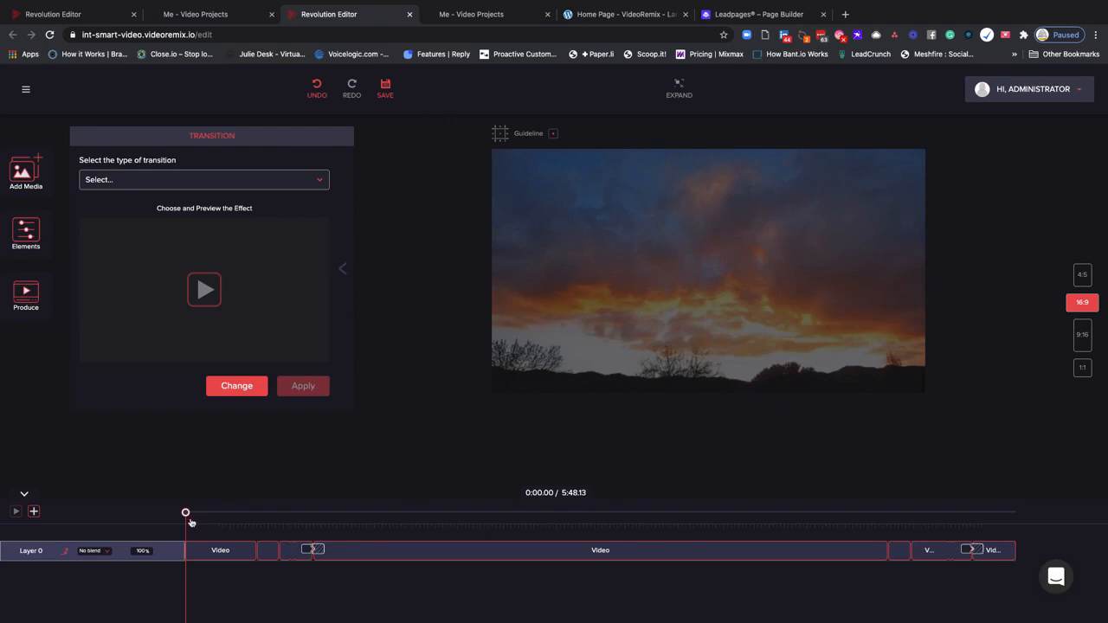
Step: Apply a CircleCrop transition at the clip junction near 0:54 and move the playhead to 1:57.59
drag(186, 513, 315, 514)
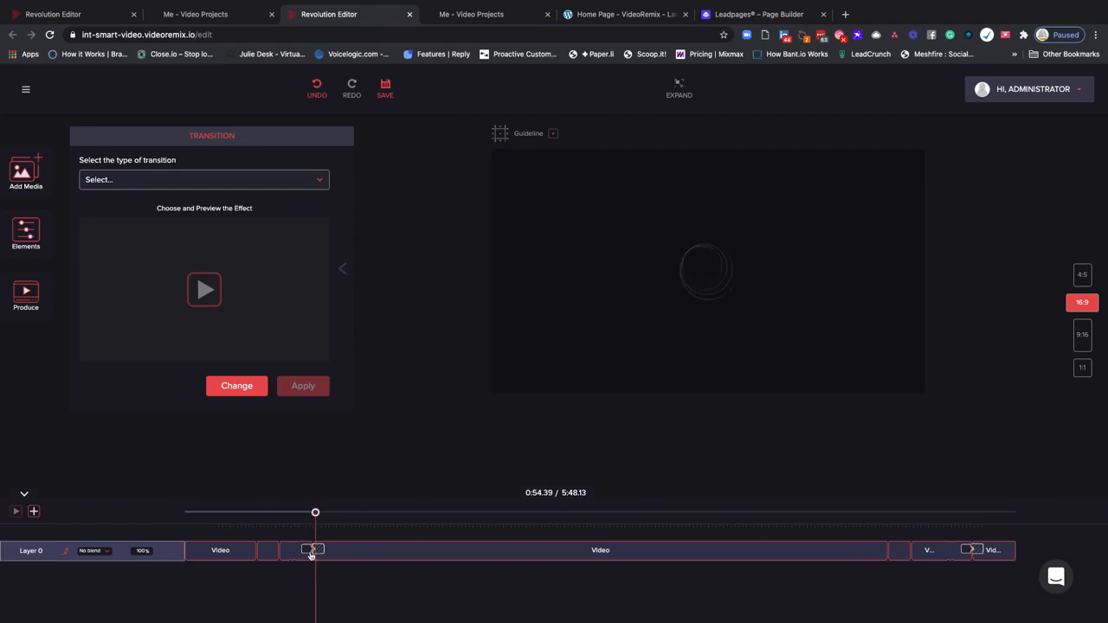
click(317, 549)
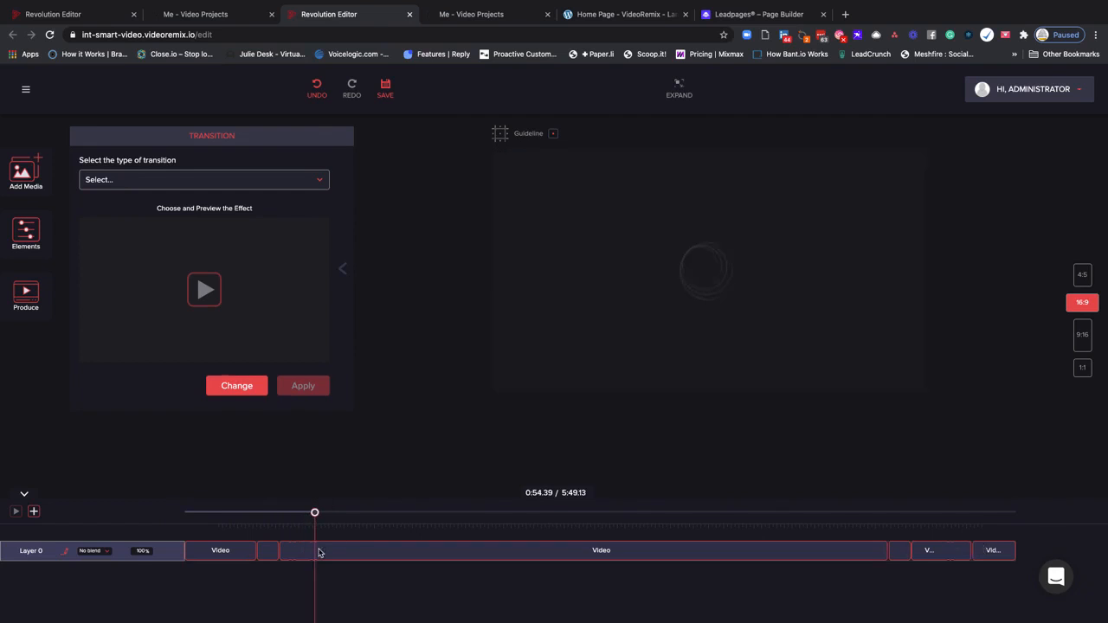
click(239, 179)
scroll(242, 242, down, 2)
click(226, 210)
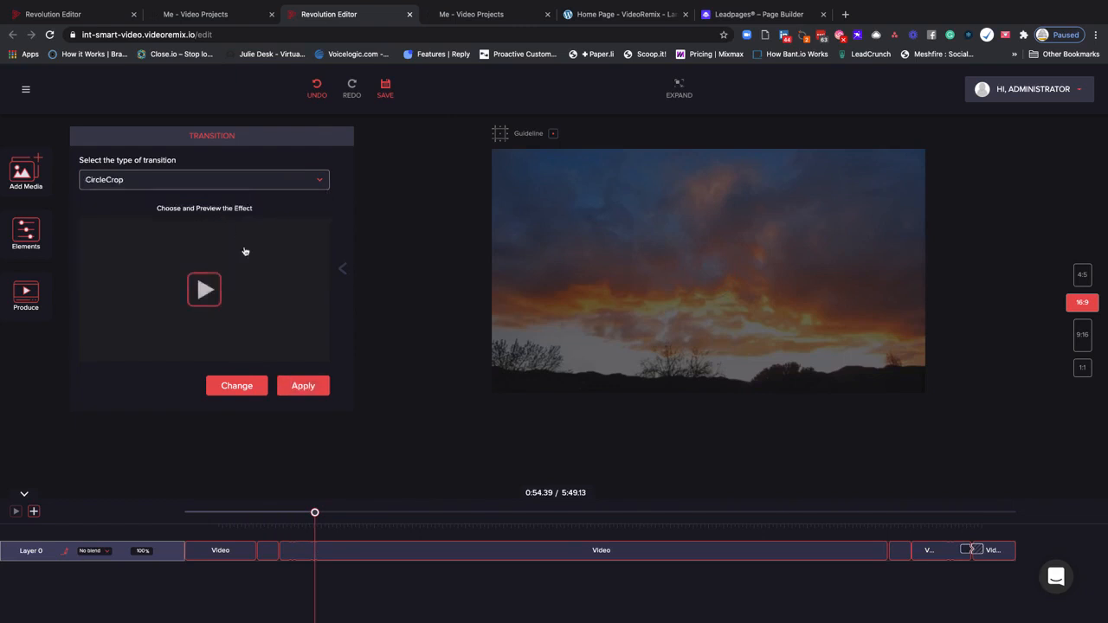
click(303, 386)
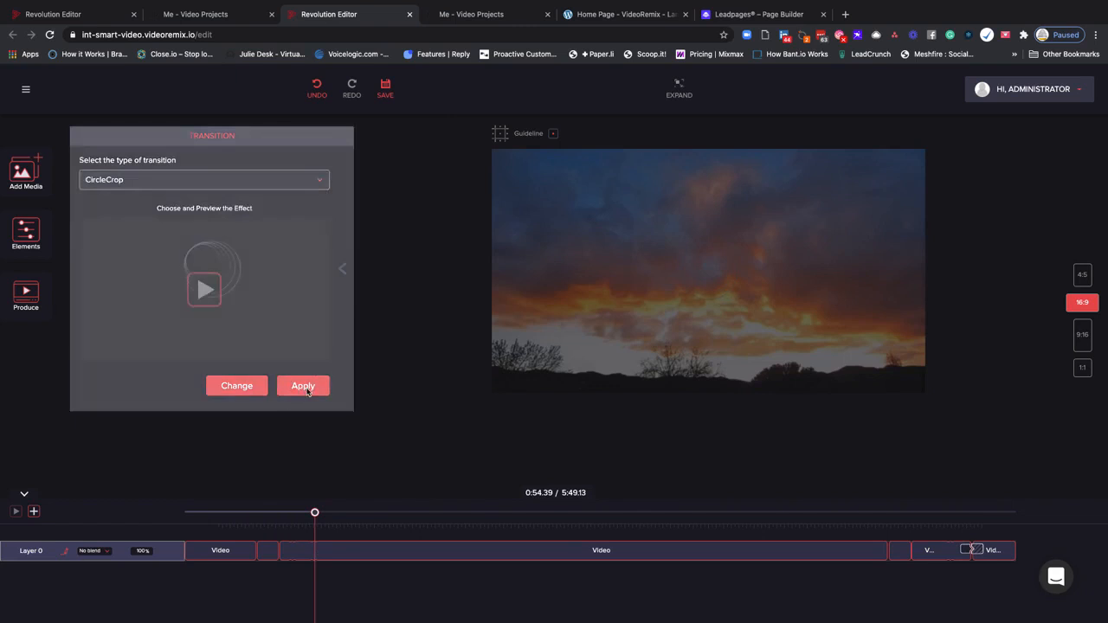
drag(314, 515, 465, 515)
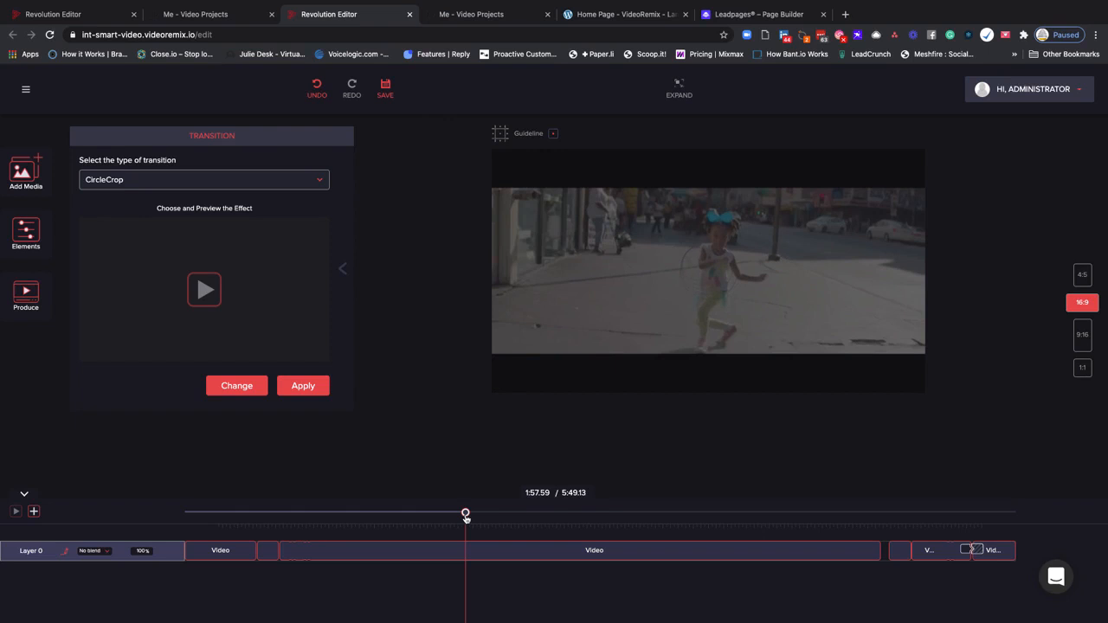
Step: Reopen the media library and look through the uploaded videos and the Dropmock videos
click(25, 170)
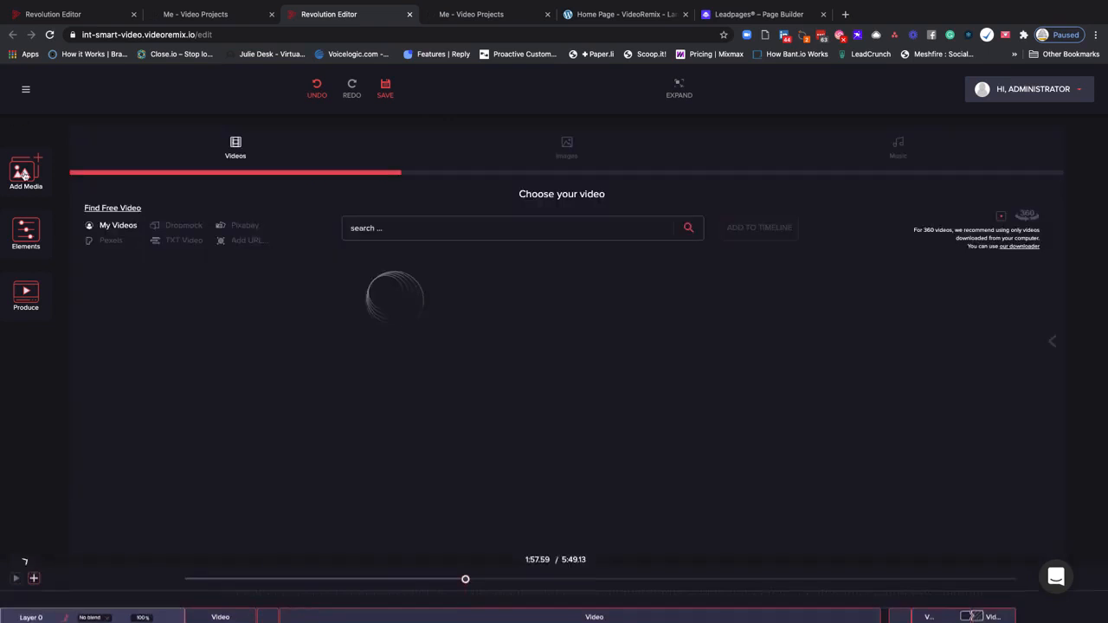
scroll(413, 359, down, 2)
scroll(413, 362, up, 2)
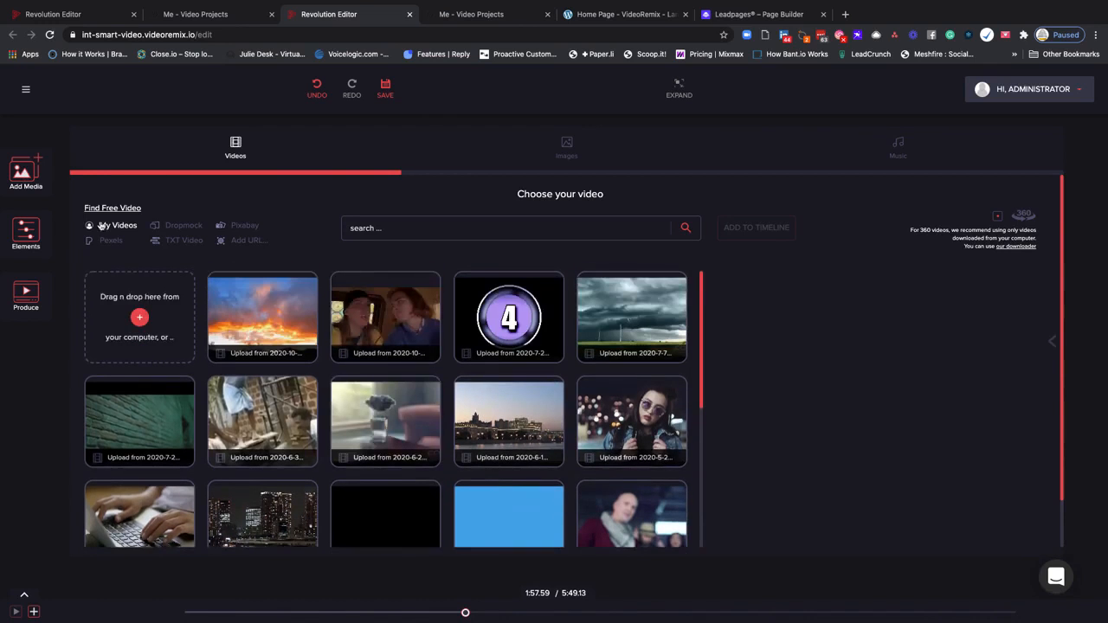
click(181, 226)
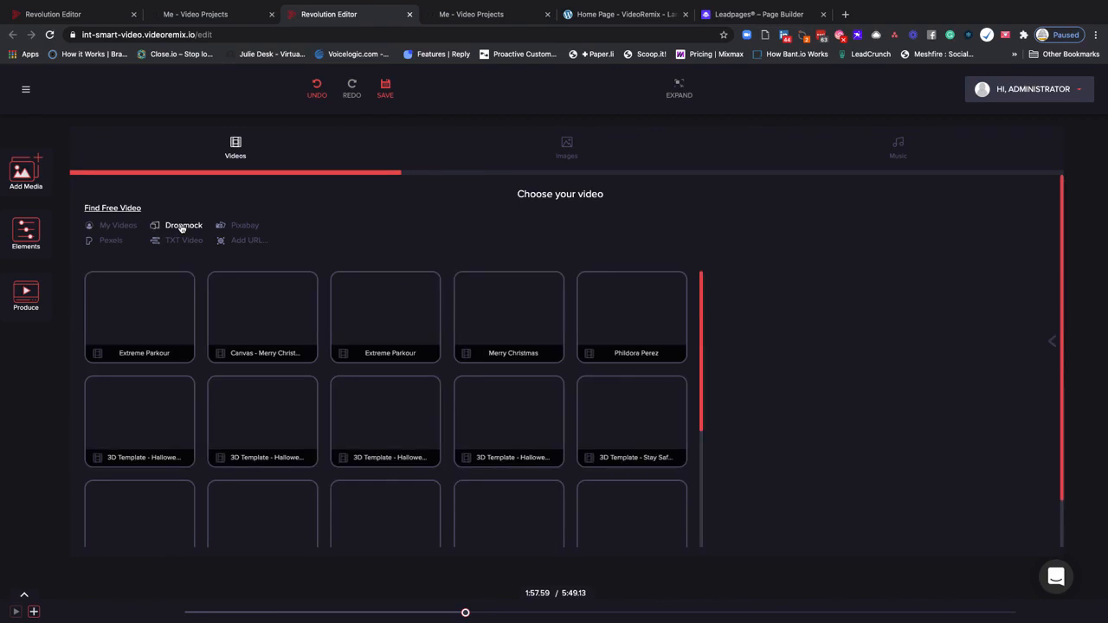
Step: Add the Pixabay videos Forest, Cat, Autumn, Sea and Waterfall to the timeline and expand the timeline
click(230, 227)
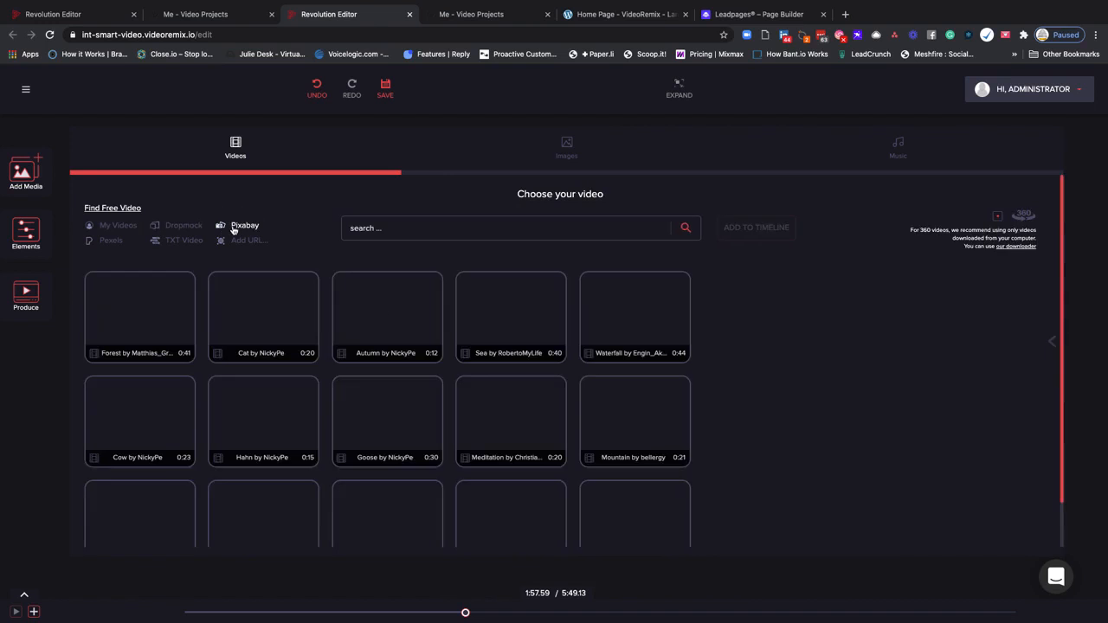
click(95, 284)
click(216, 281)
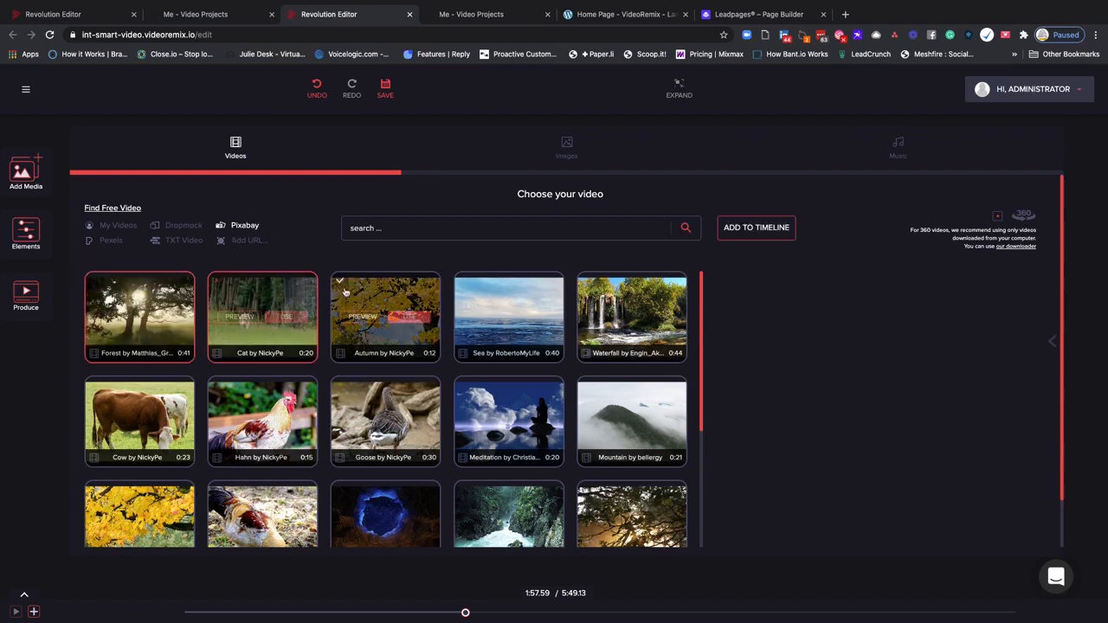
click(339, 280)
click(462, 281)
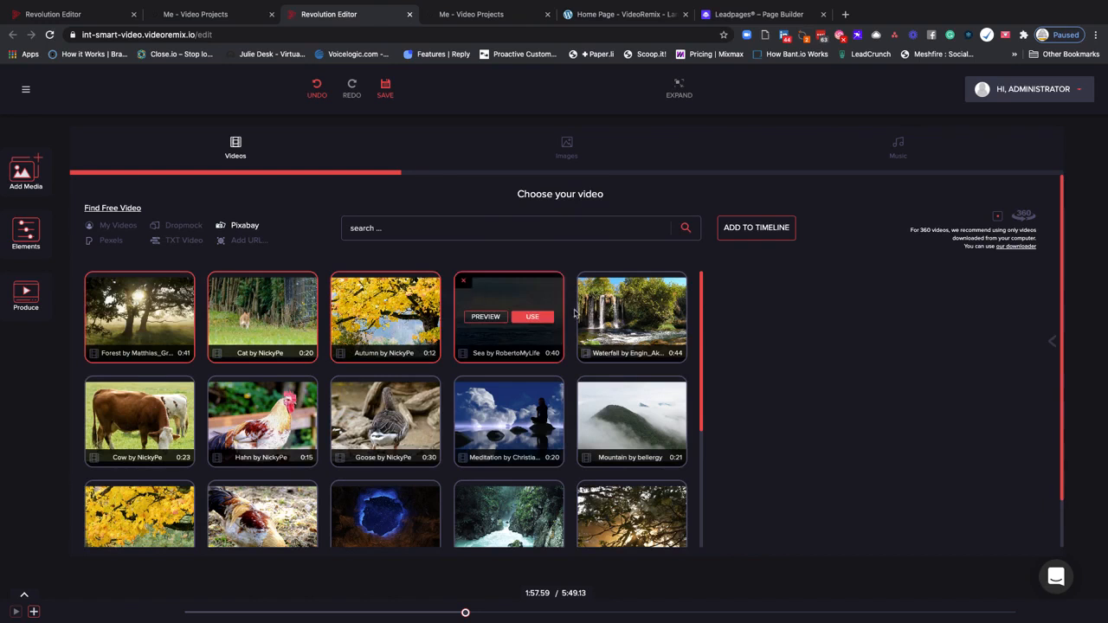
click(584, 283)
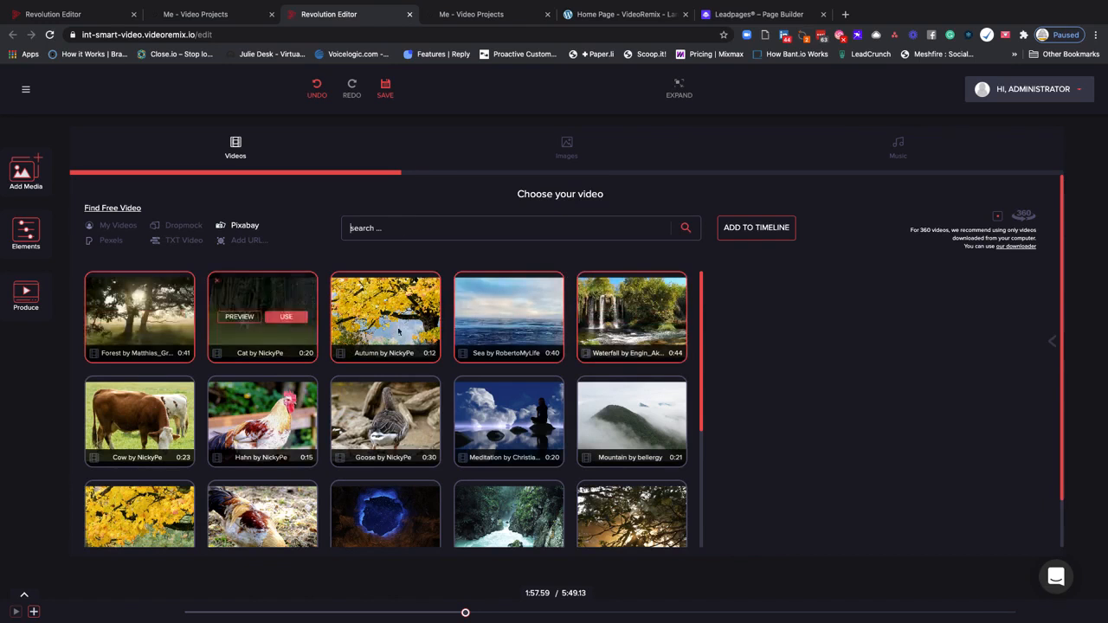
click(750, 228)
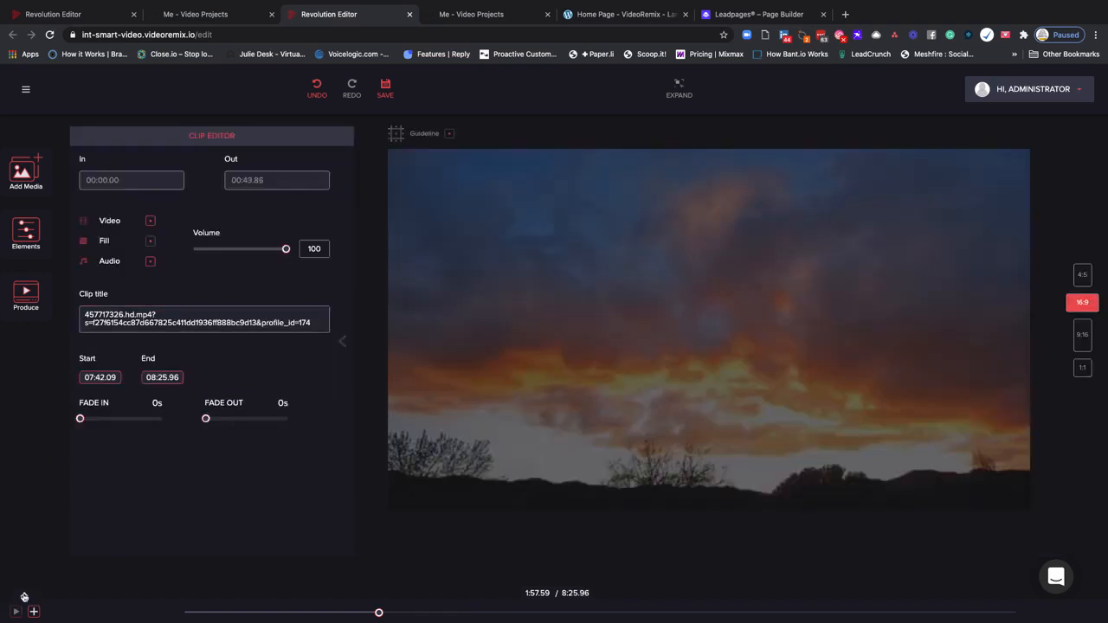
click(24, 596)
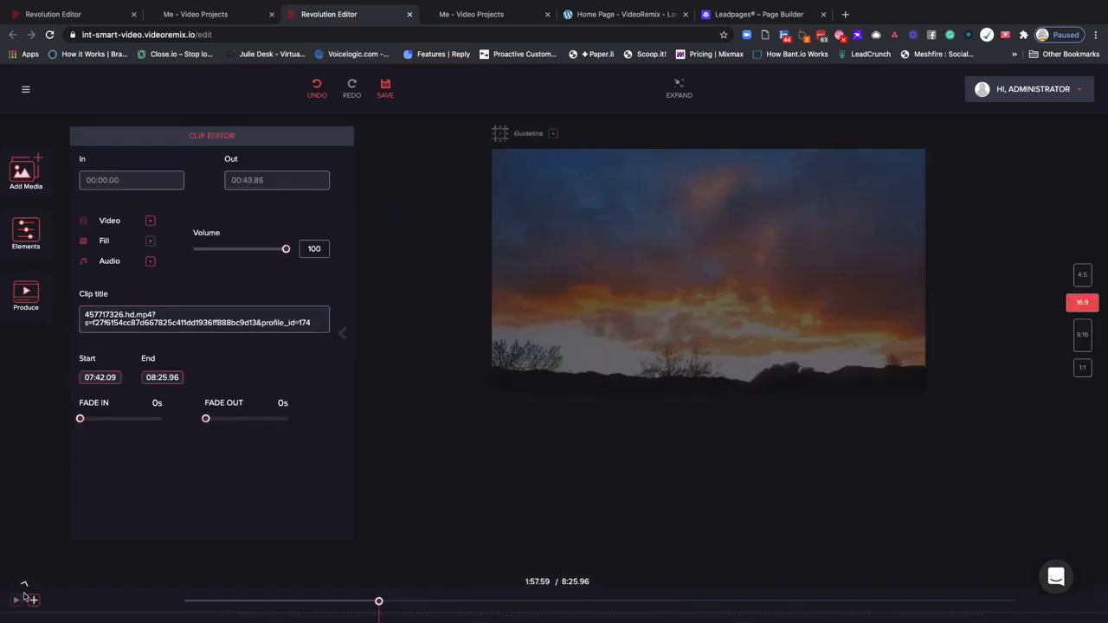
Step: Move the playhead to 5:22.55 and search the Pexels stock videos for attorney
drag(379, 514, 715, 523)
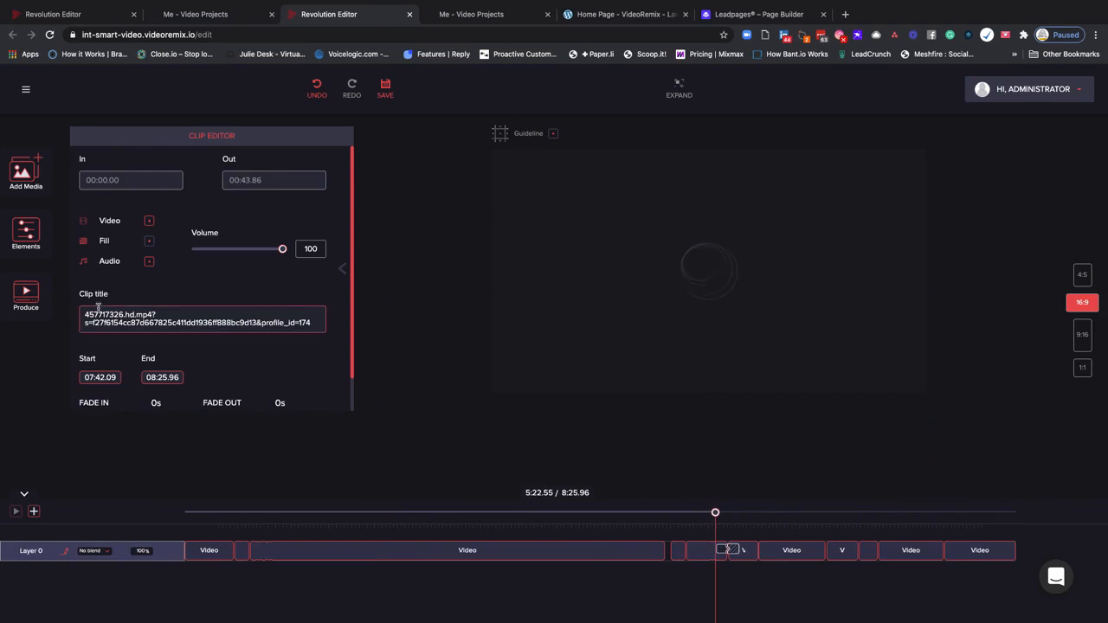
click(25, 171)
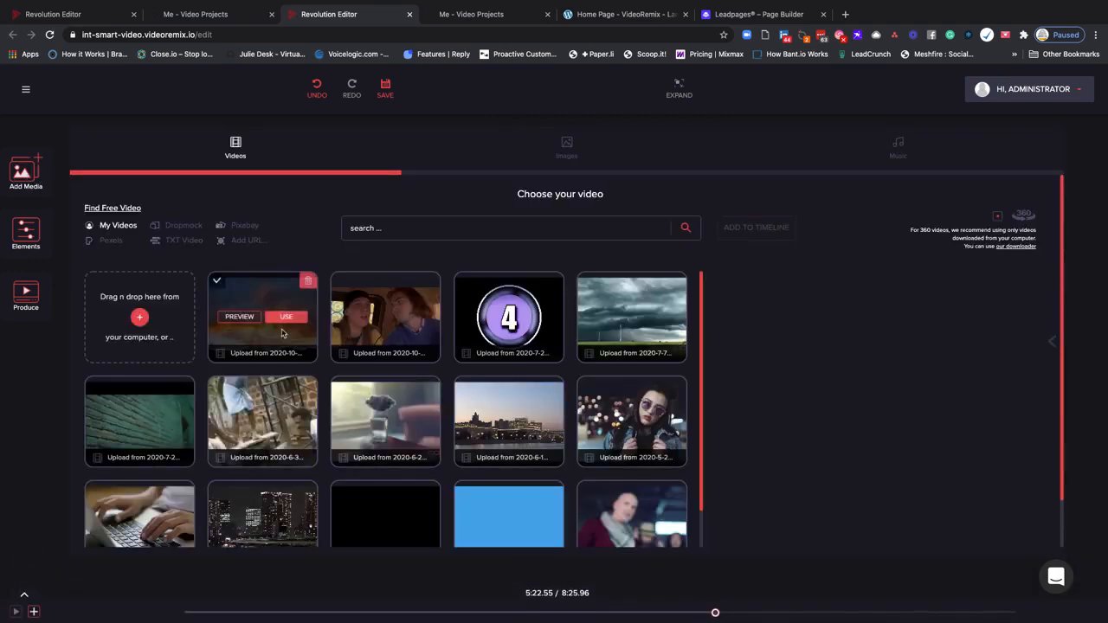
click(109, 241)
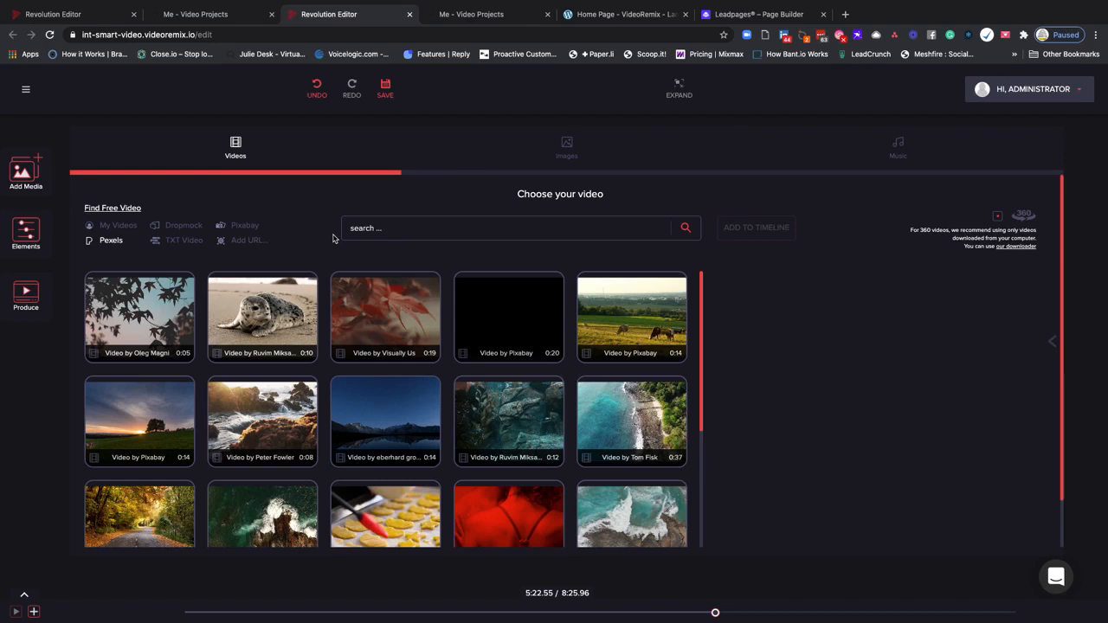
click(380, 232)
text(attorney)
key(Return)
mouse_move(157, 337)
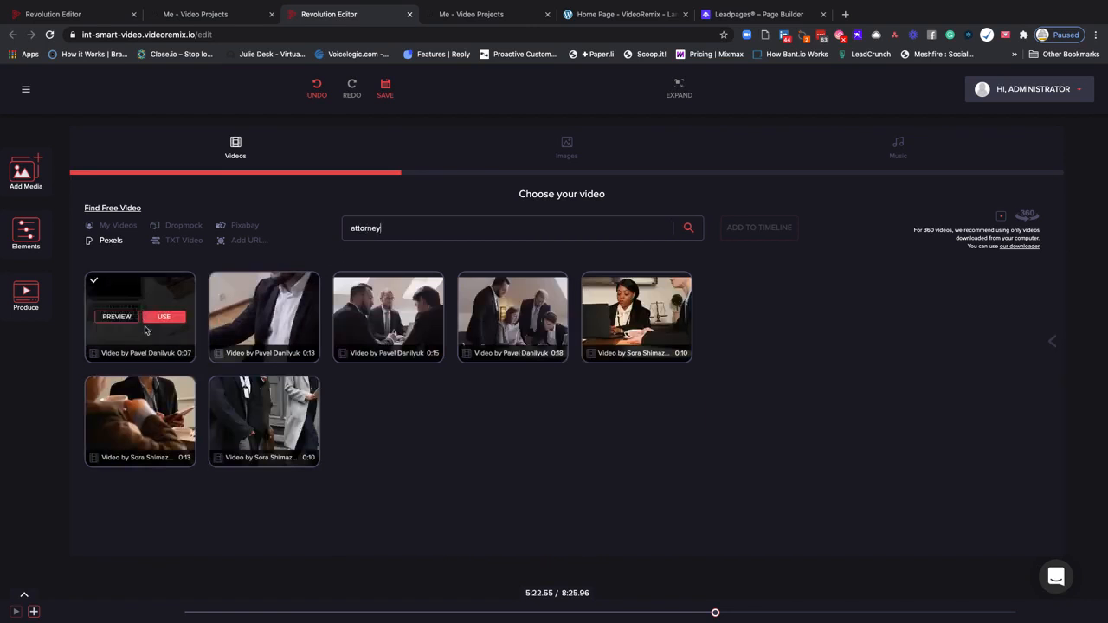
Step: Add the first five attorney videos from the Pexels results to the timeline, previewing the fifth one before adding them
click(94, 281)
click(219, 283)
click(342, 281)
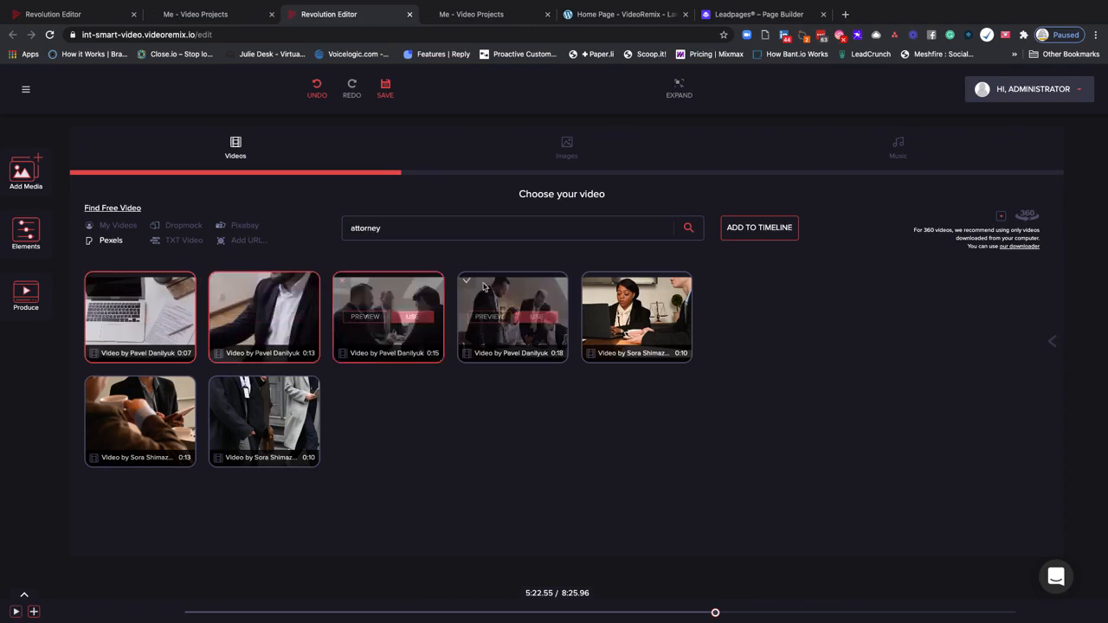
click(470, 282)
click(589, 284)
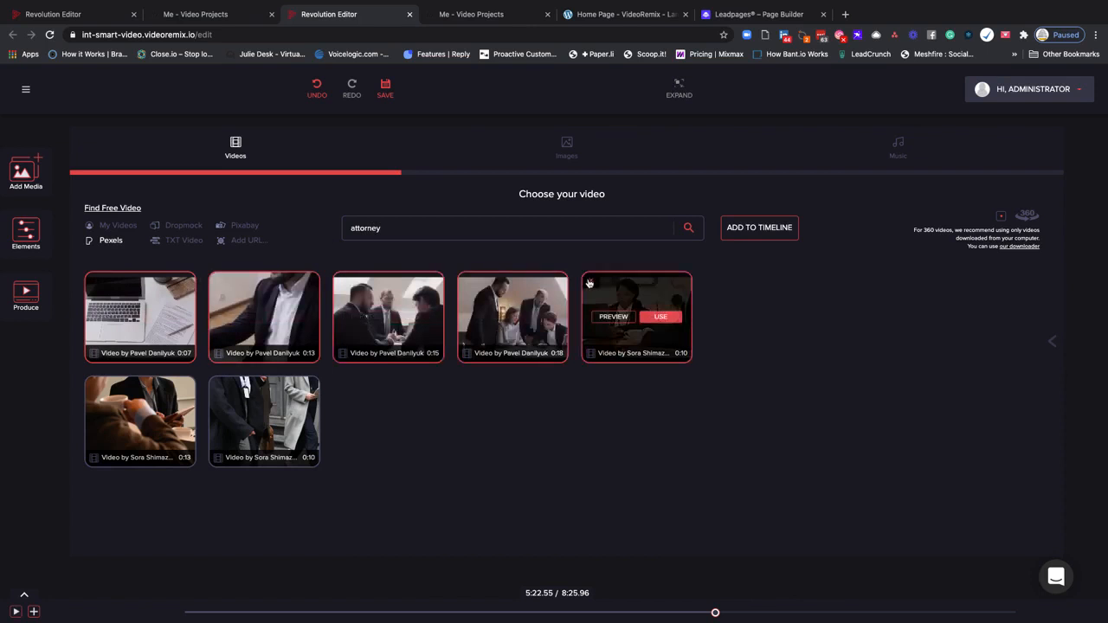
click(613, 316)
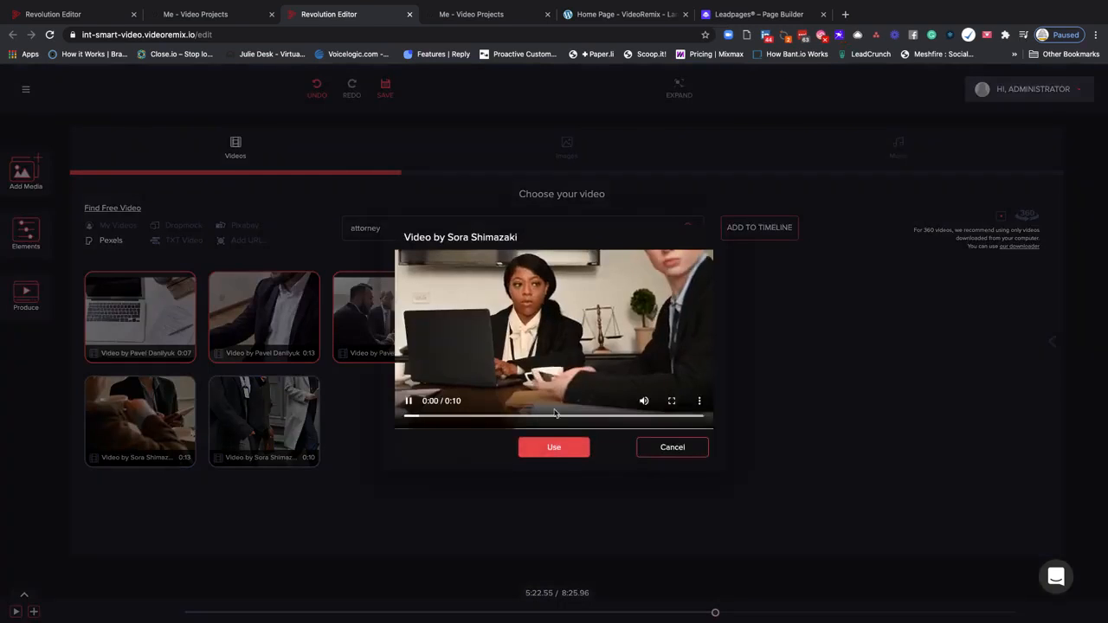
click(672, 447)
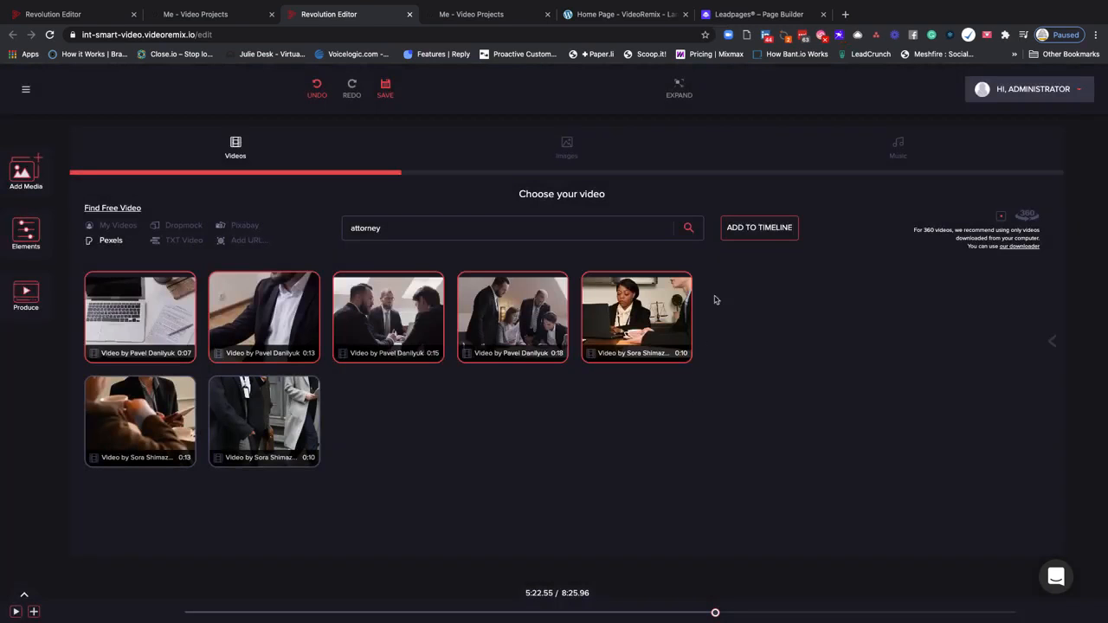
click(759, 228)
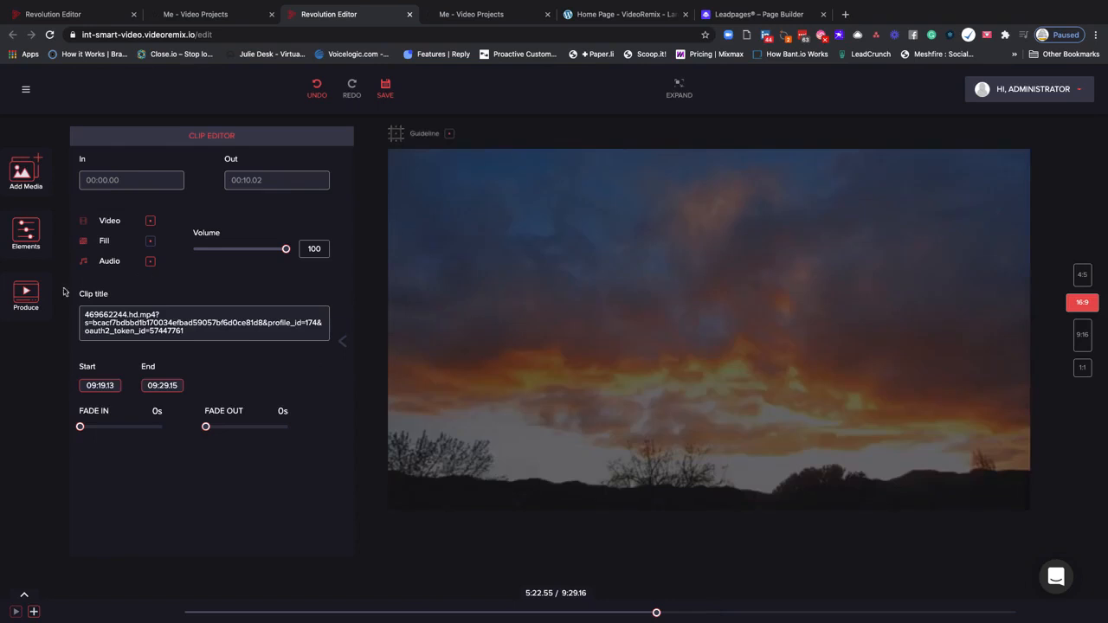
Step: Reopen the media library, view the form for adding an externally hosted video by URL, and dismiss it
click(27, 180)
click(240, 243)
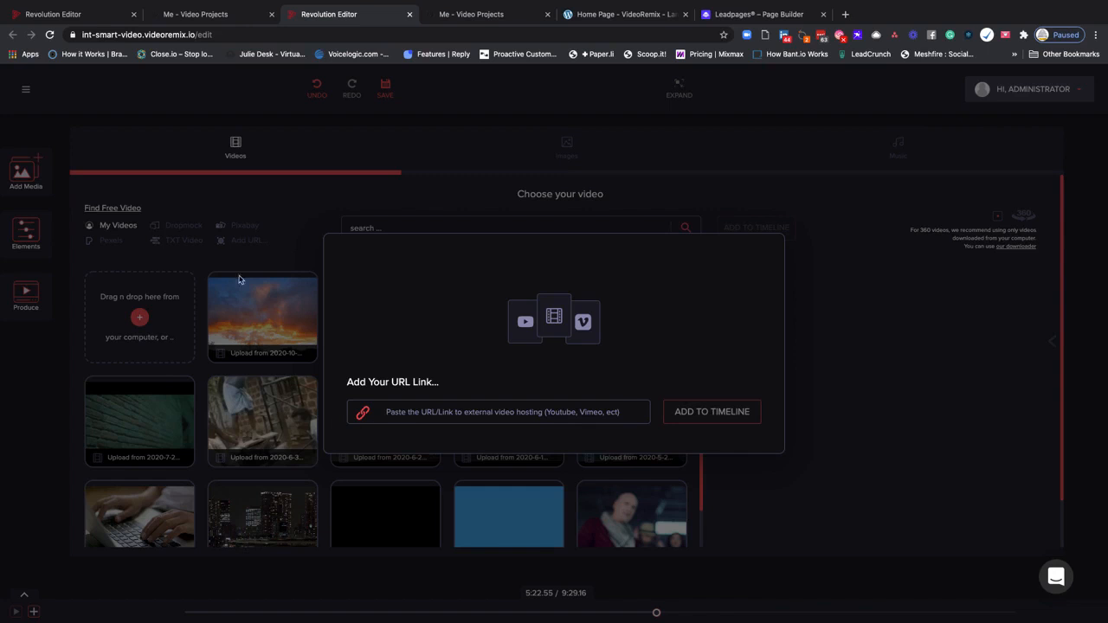
click(386, 417)
click(829, 383)
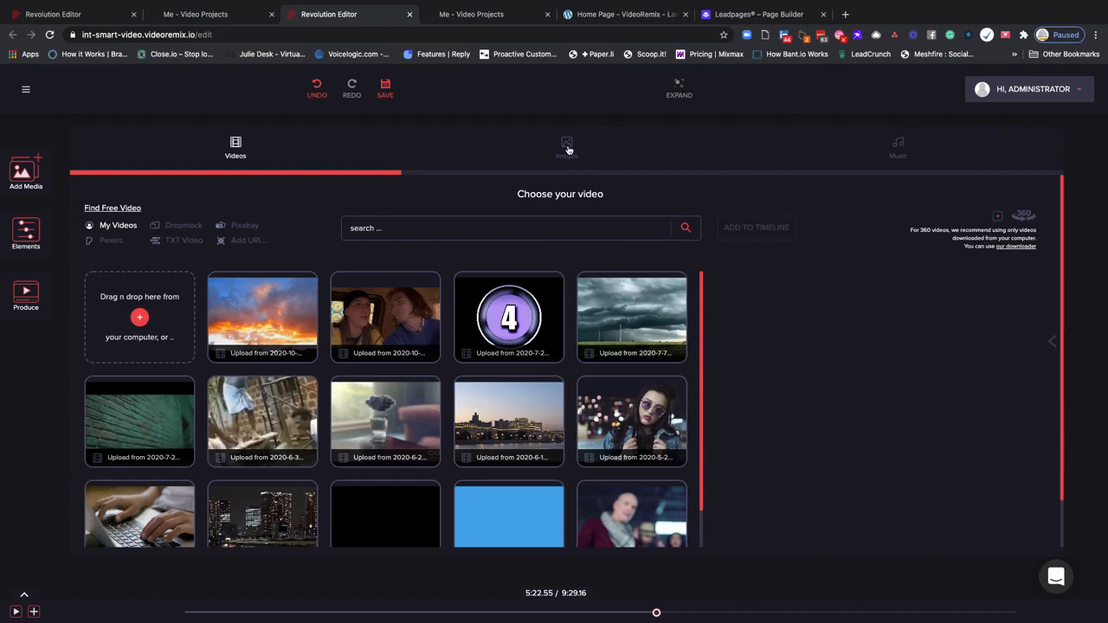
Step: Add the first nine uploaded images to the timeline, previewing the portrait on the white and teal background before adding them
click(567, 149)
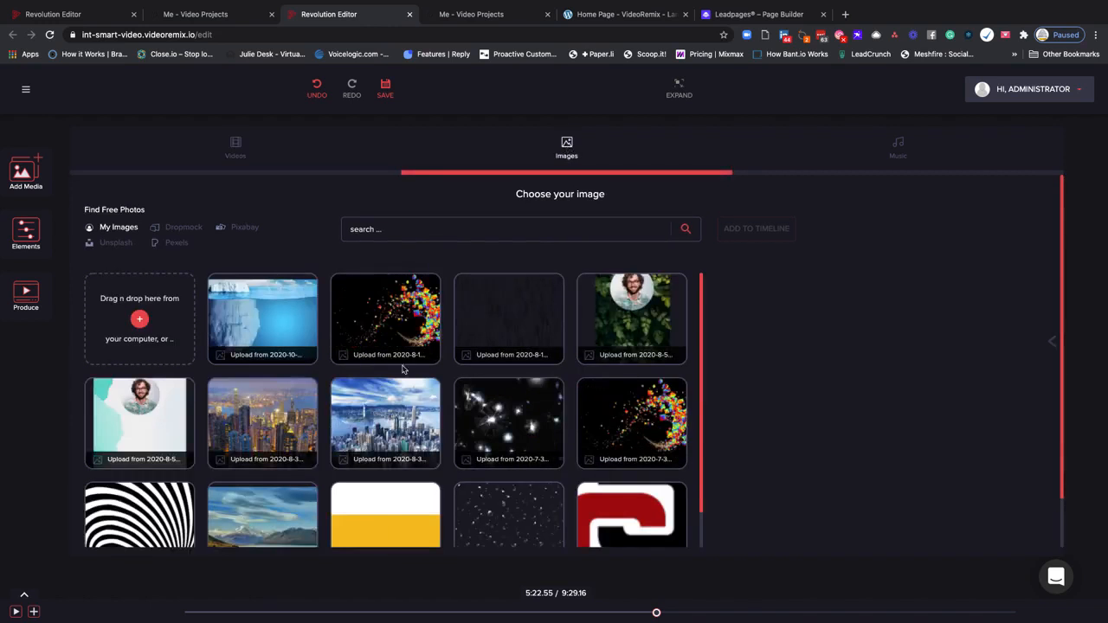
mouse_move(390, 392)
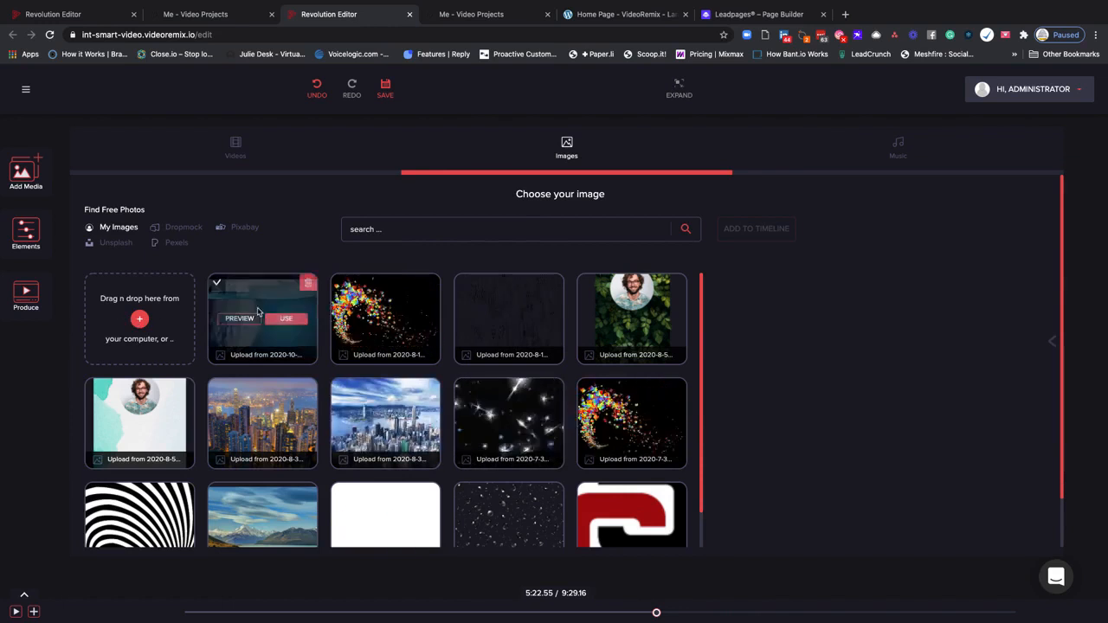
click(219, 285)
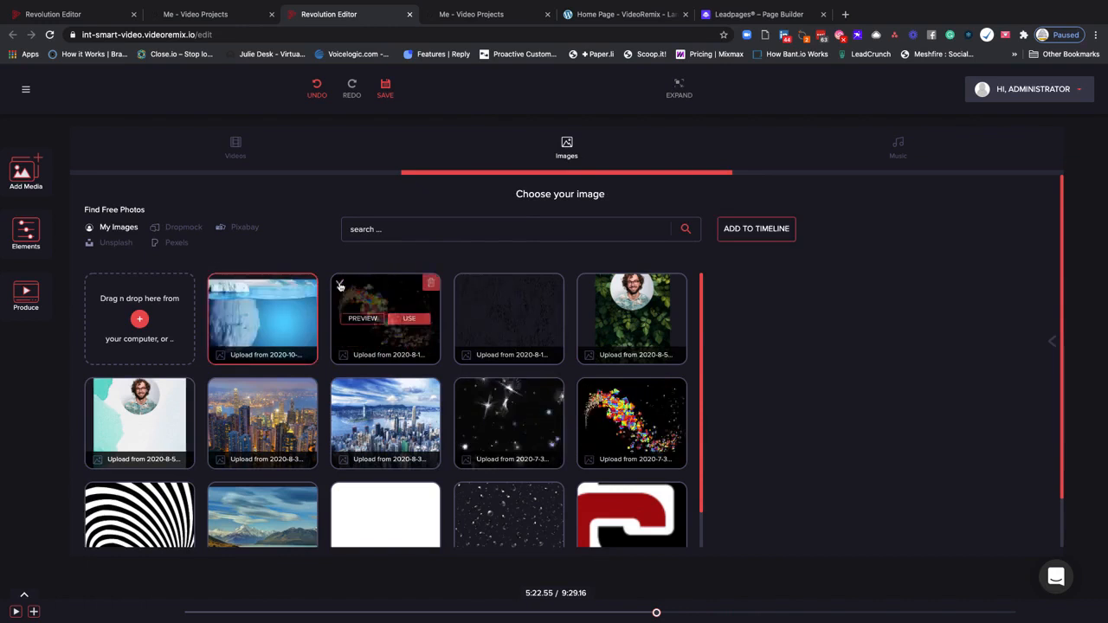
click(340, 285)
click(464, 284)
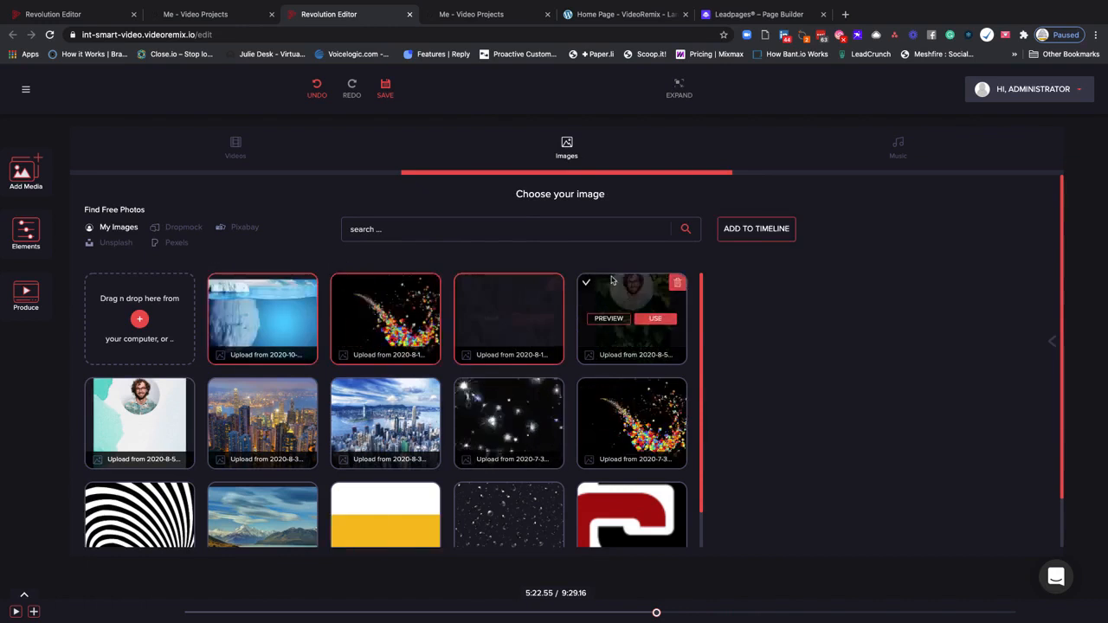
click(588, 284)
click(587, 389)
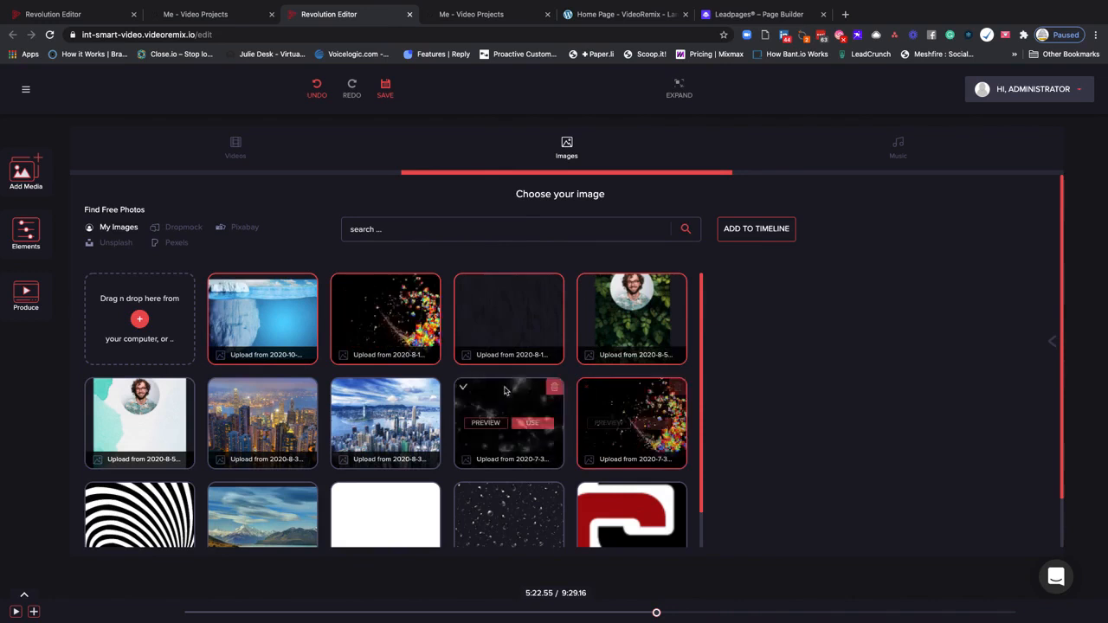
click(465, 391)
click(342, 389)
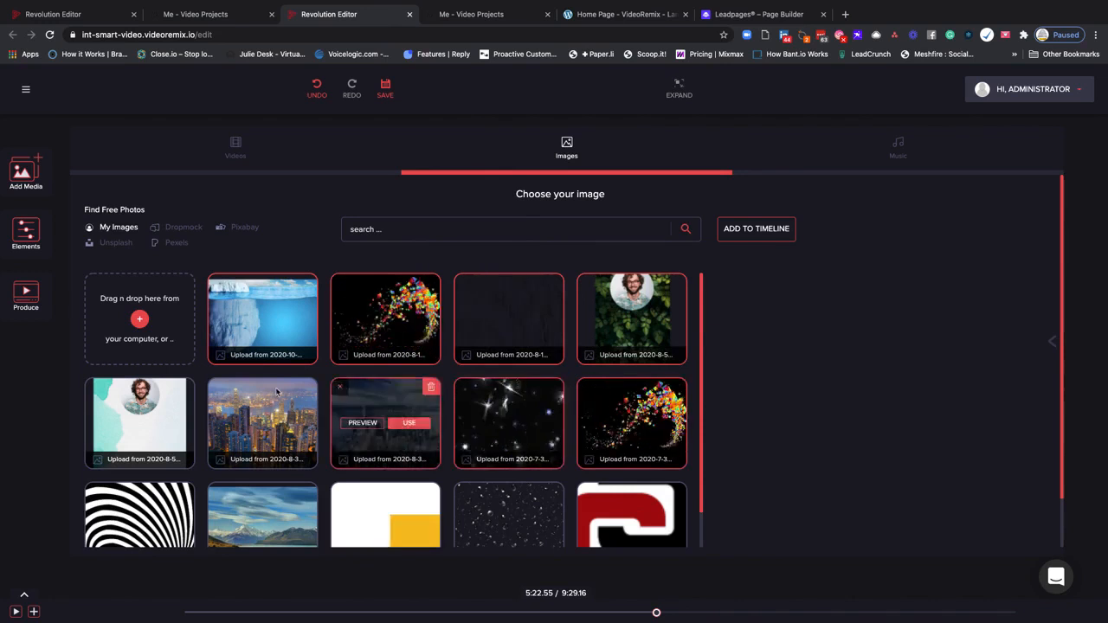
click(217, 391)
click(94, 389)
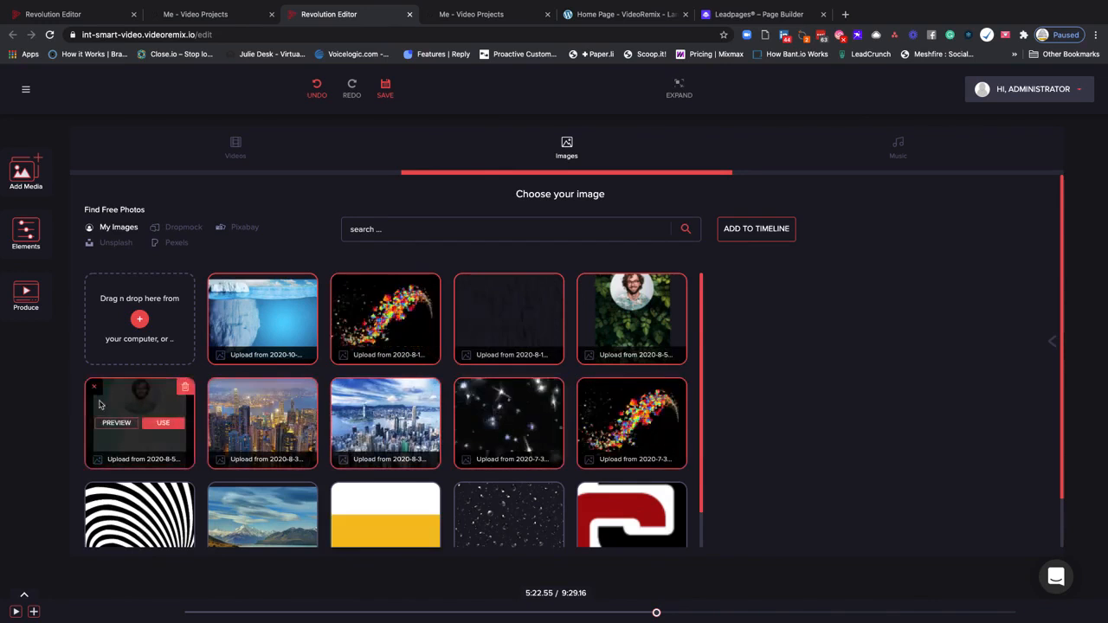
click(116, 422)
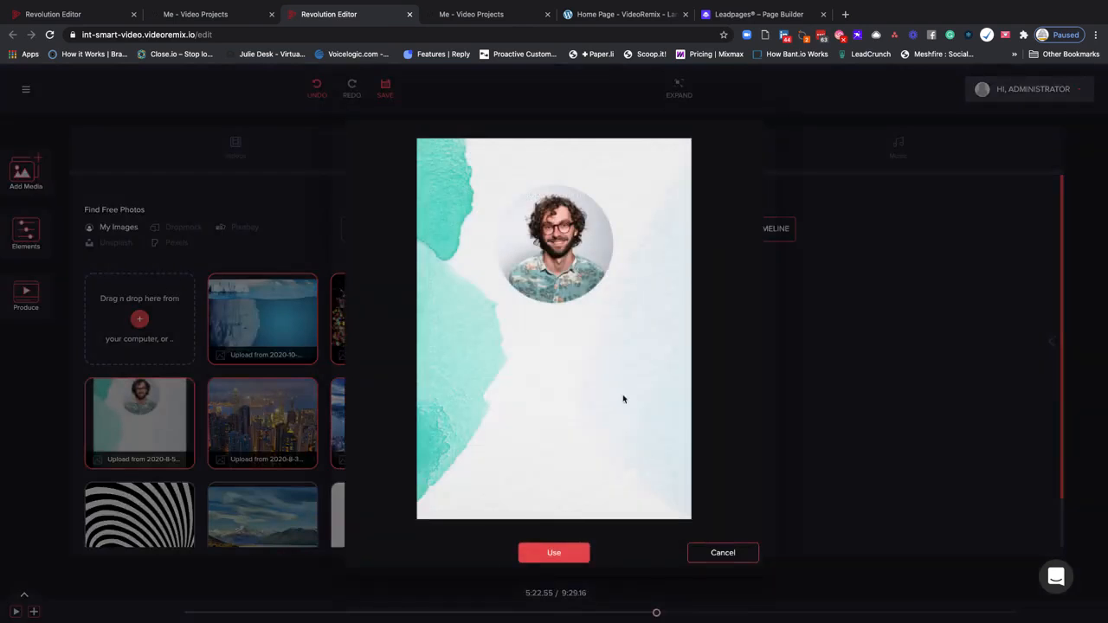
click(723, 551)
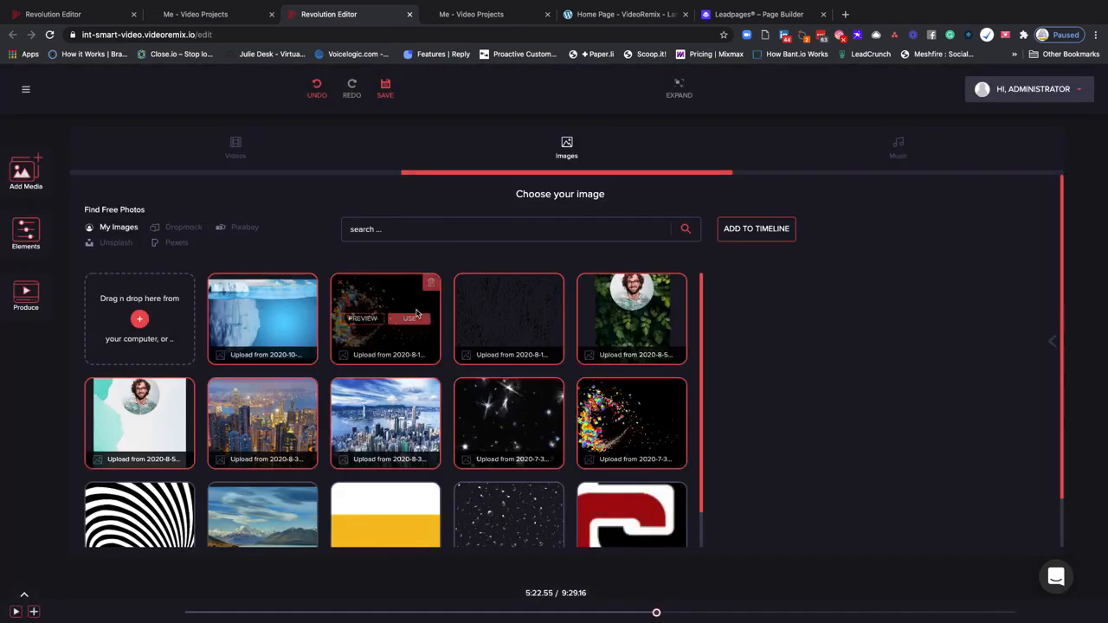
click(746, 235)
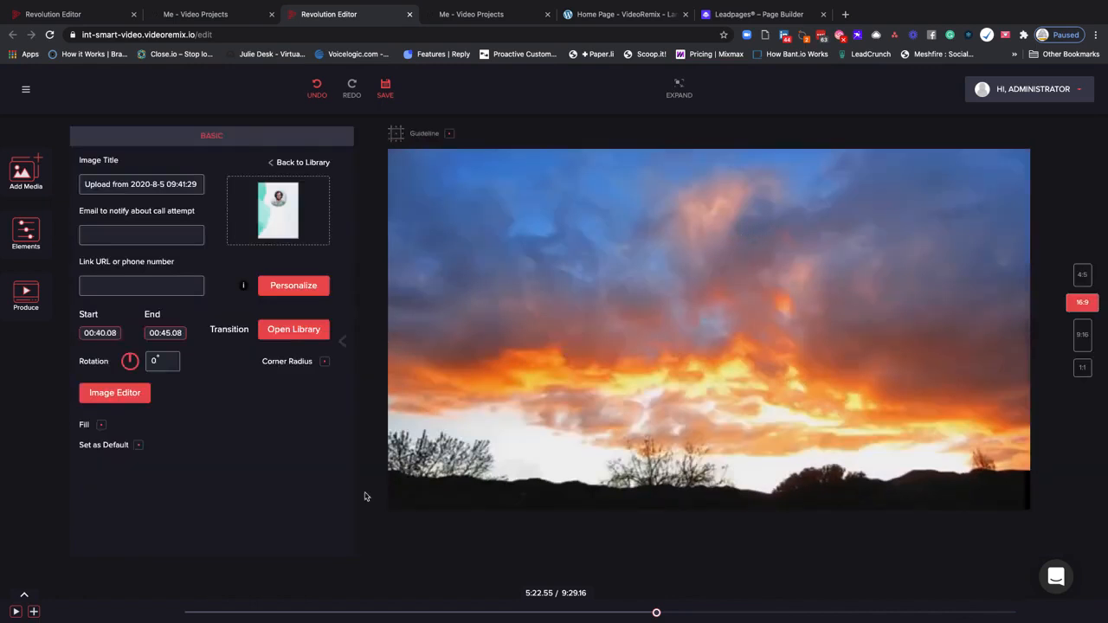
Step: Move the playhead to 6:21.02 and add the three uploaded music tracks to the timeline
click(25, 595)
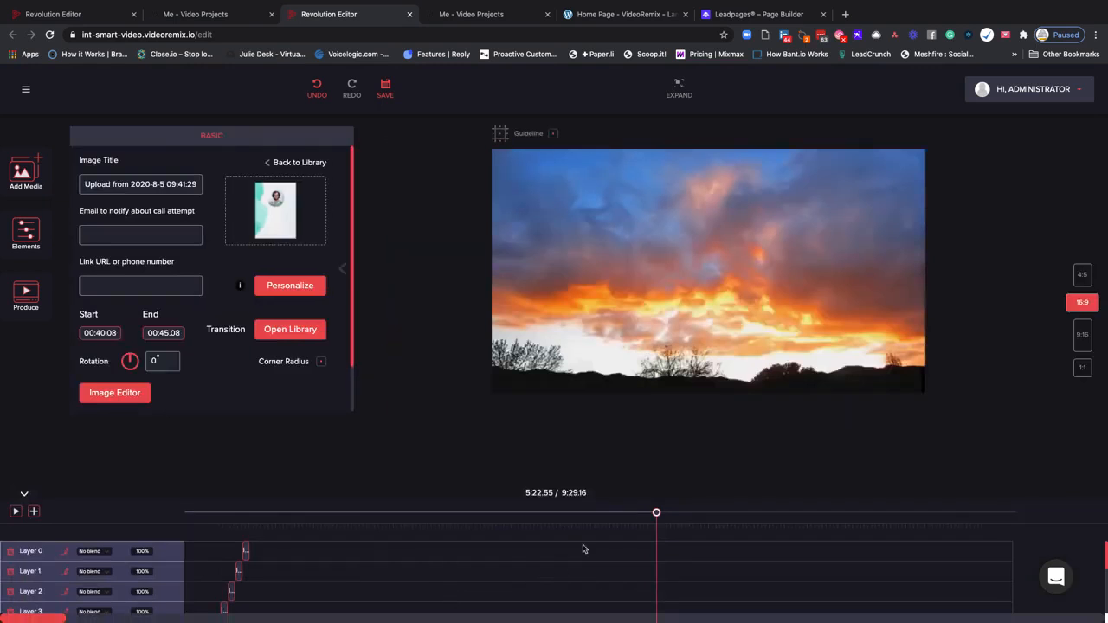
drag(654, 514, 742, 512)
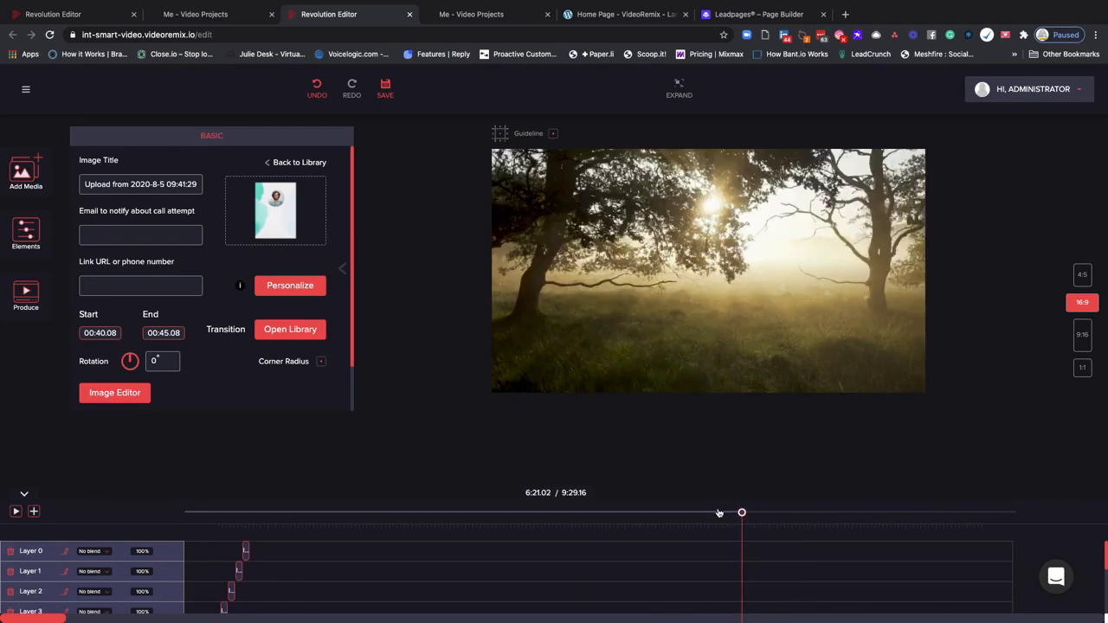
click(25, 173)
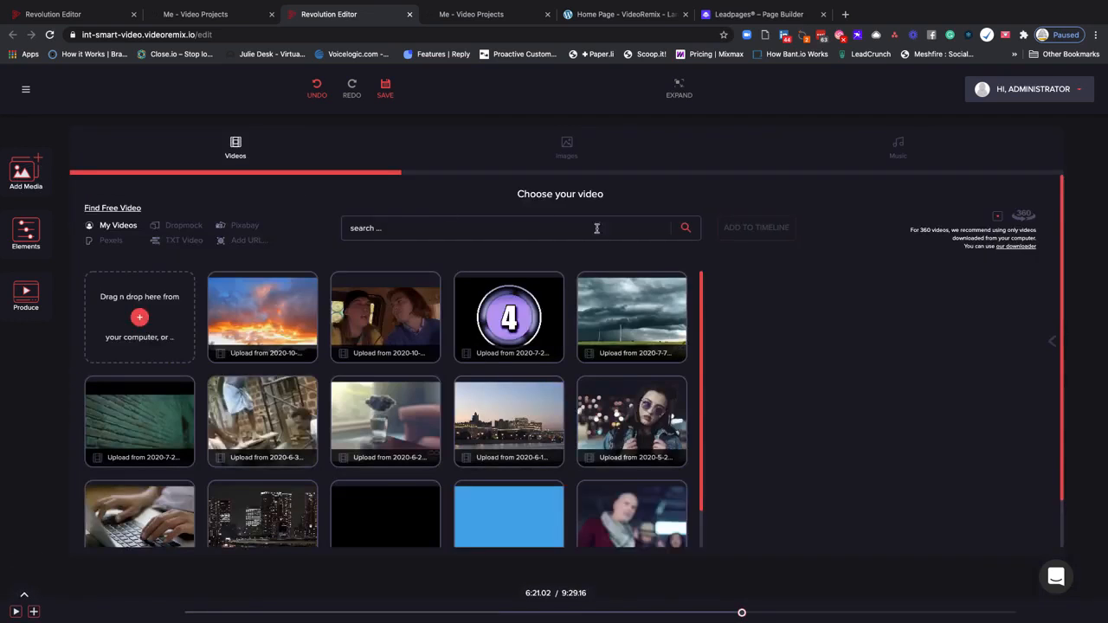
click(899, 151)
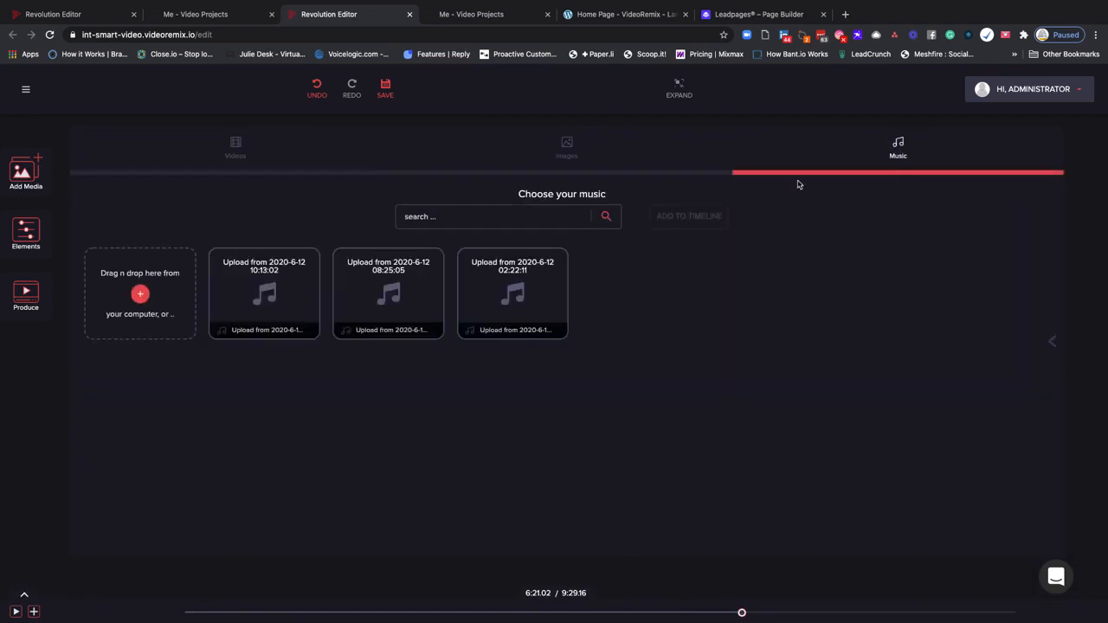
click(220, 260)
click(345, 260)
click(465, 260)
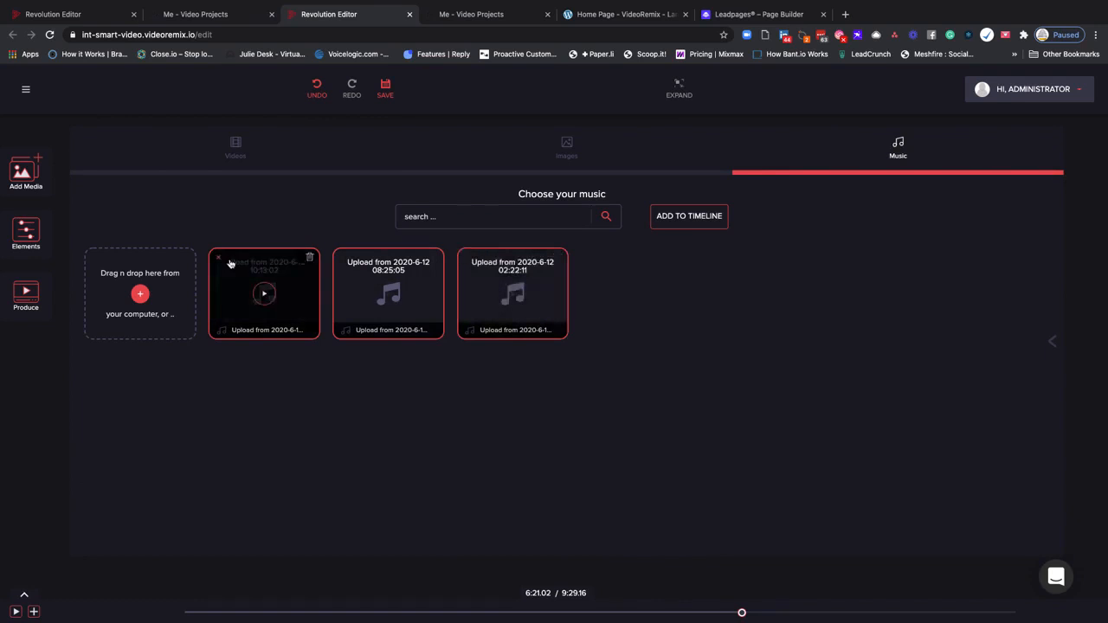
click(667, 217)
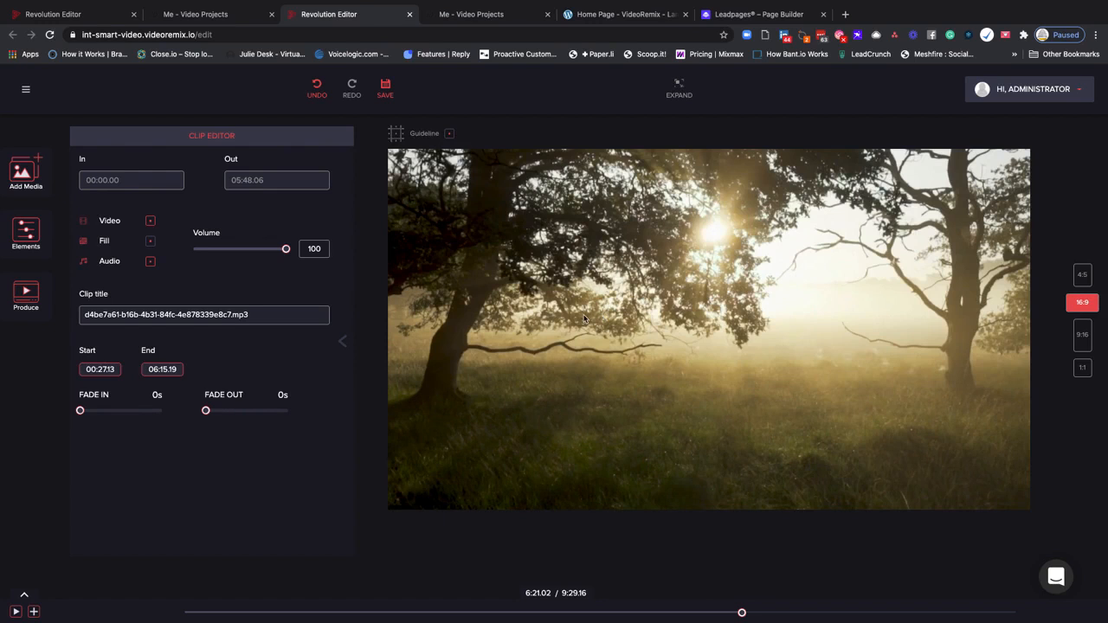
Step: Add a Smart Text element to the video at the playhead position, 6:21.02
click(38, 244)
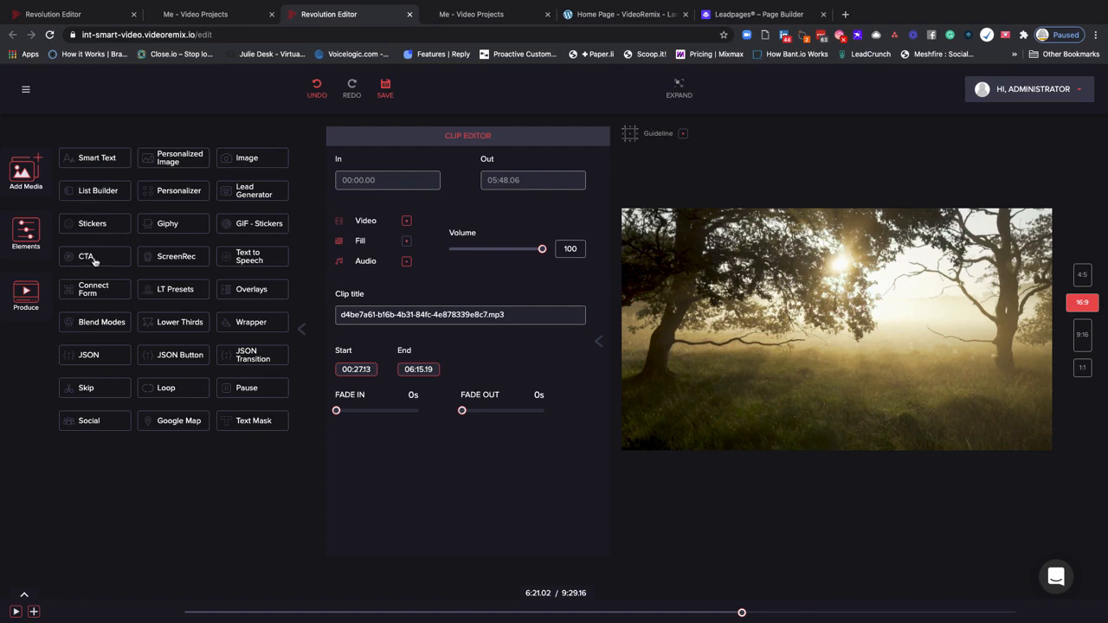
click(97, 159)
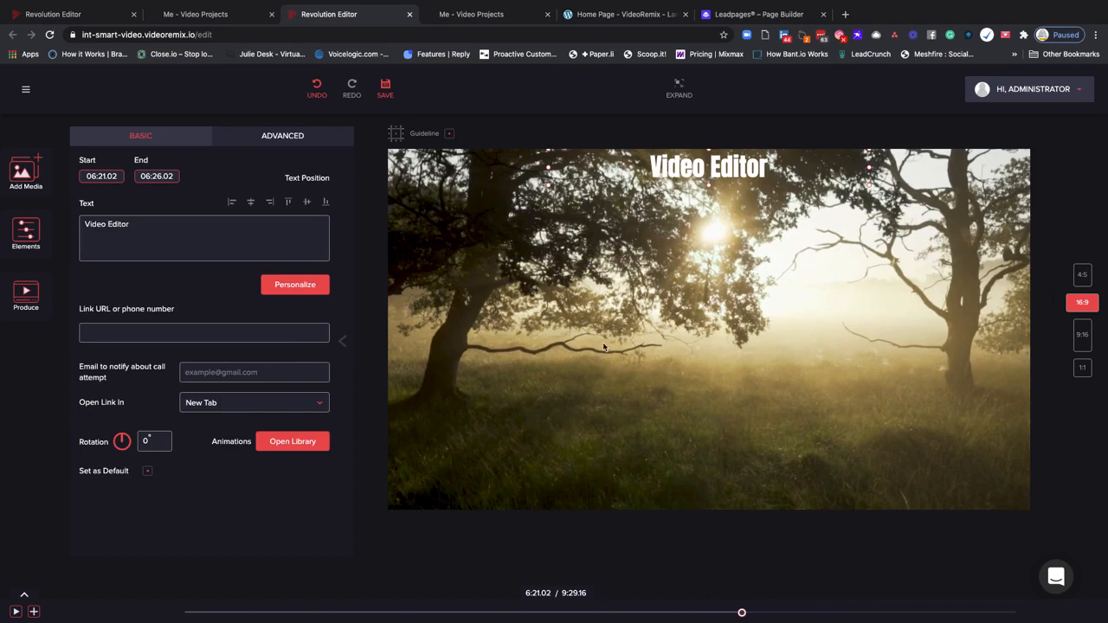
Step: Open the Text to Speech element and look through its available languages and English voices
click(25, 232)
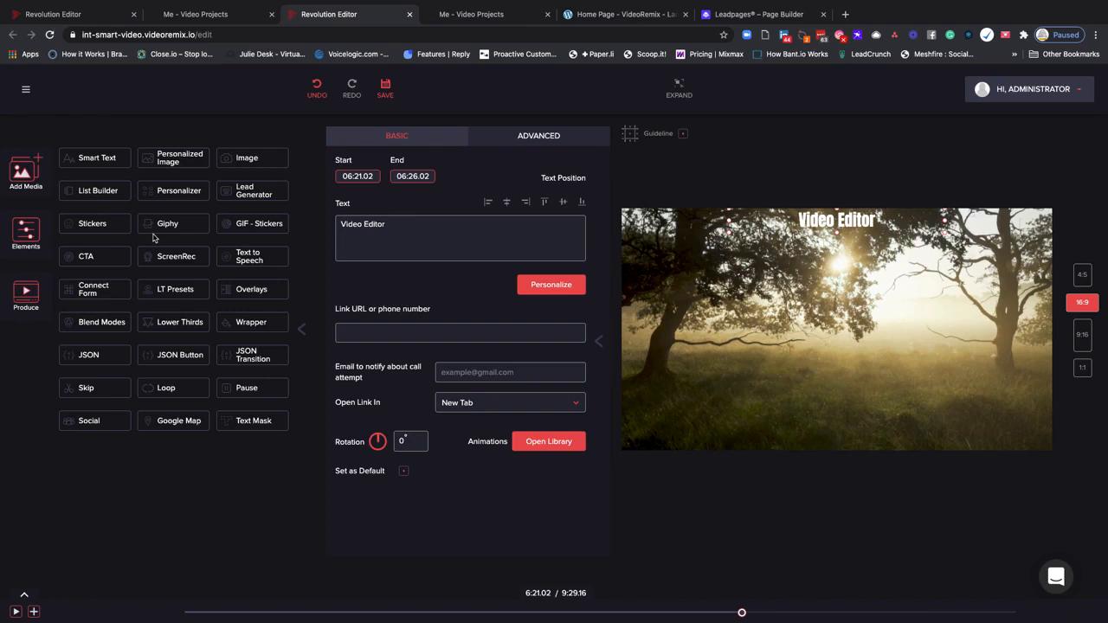
click(234, 257)
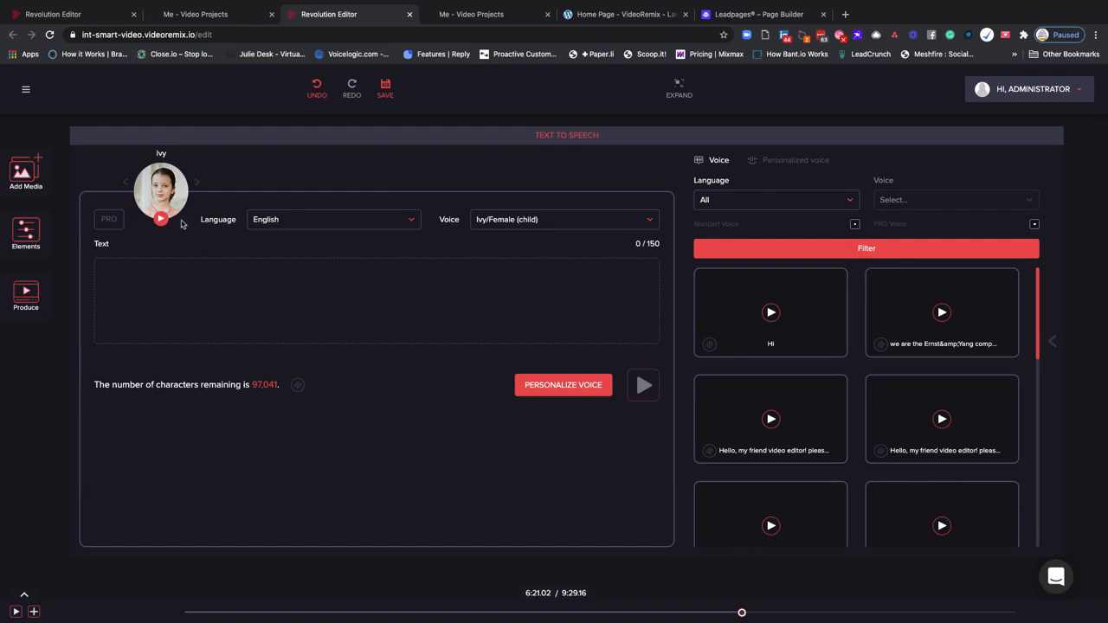
click(303, 223)
scroll(333, 275, down, 5)
scroll(344, 272, down, 8)
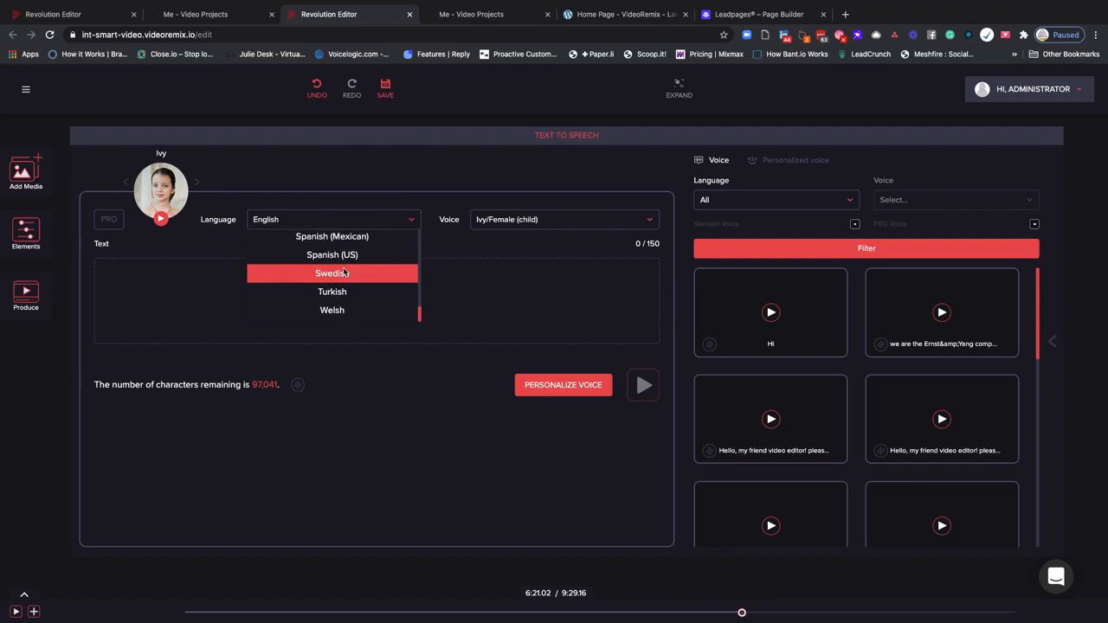
scroll(343, 272, up, 5)
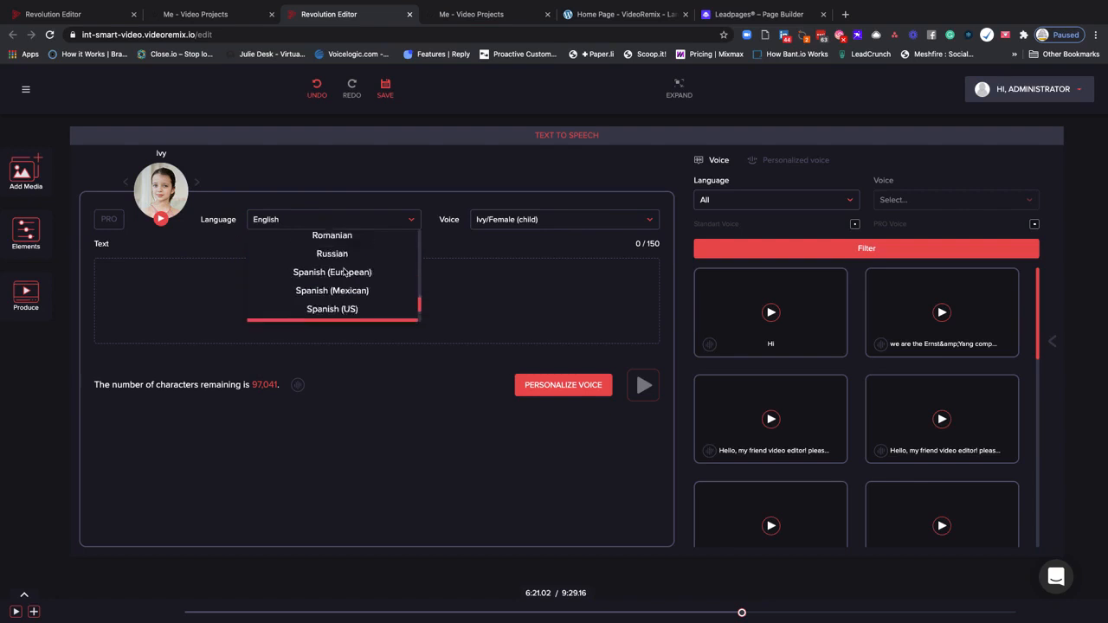
click(502, 220)
scroll(585, 291, down, 2)
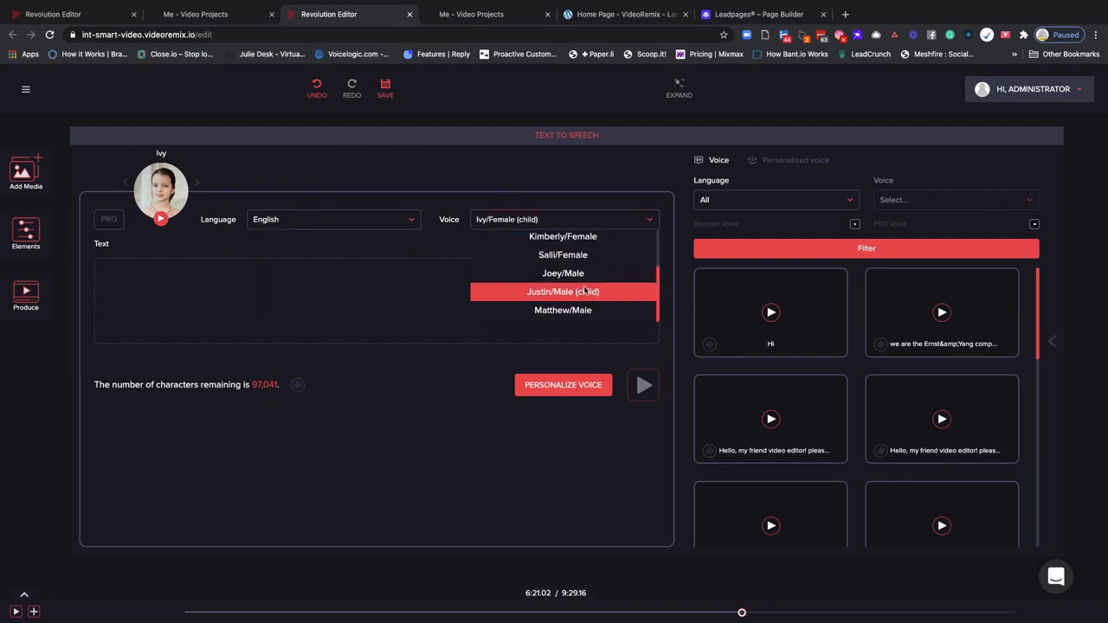
scroll(585, 291, up, 2)
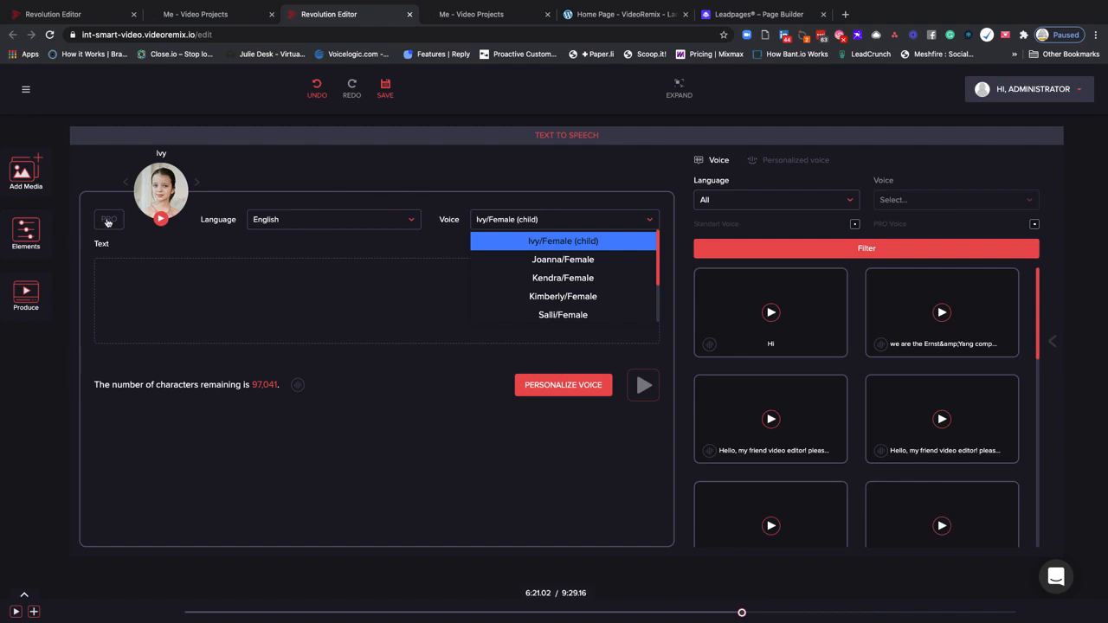
Step: Listen through the English voices from Joanna to Justin, and go back to the Salli voice
click(197, 185)
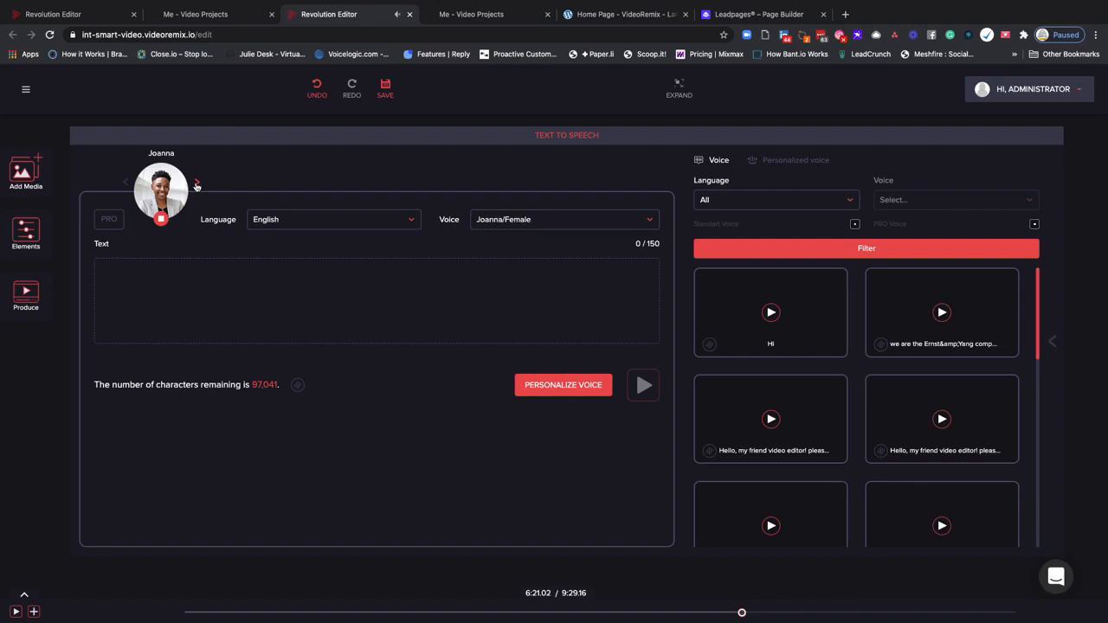
click(196, 186)
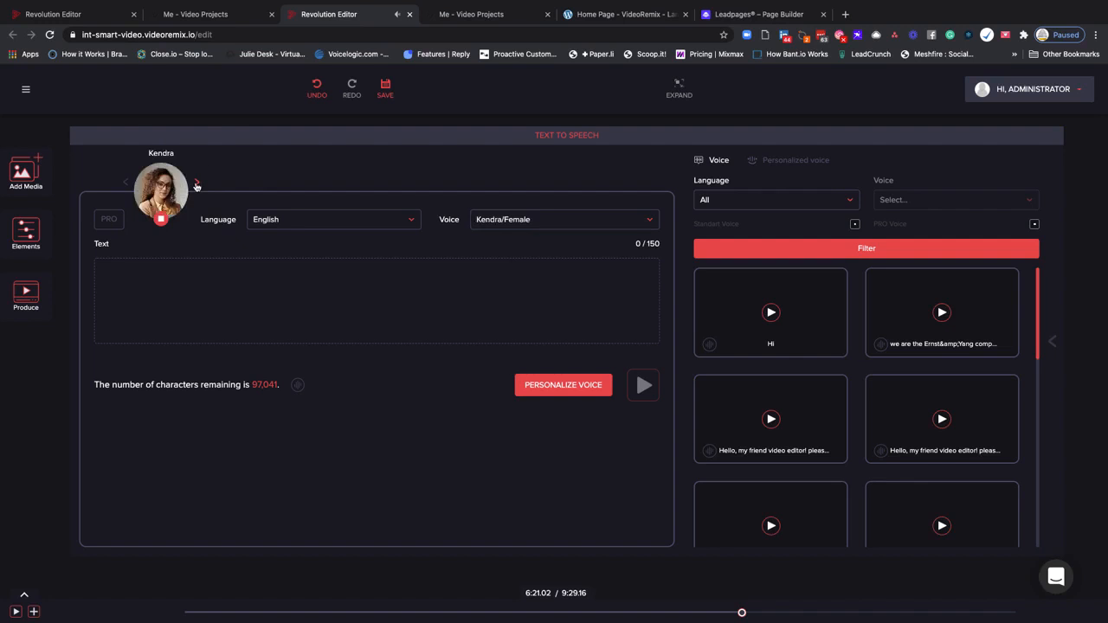
click(197, 186)
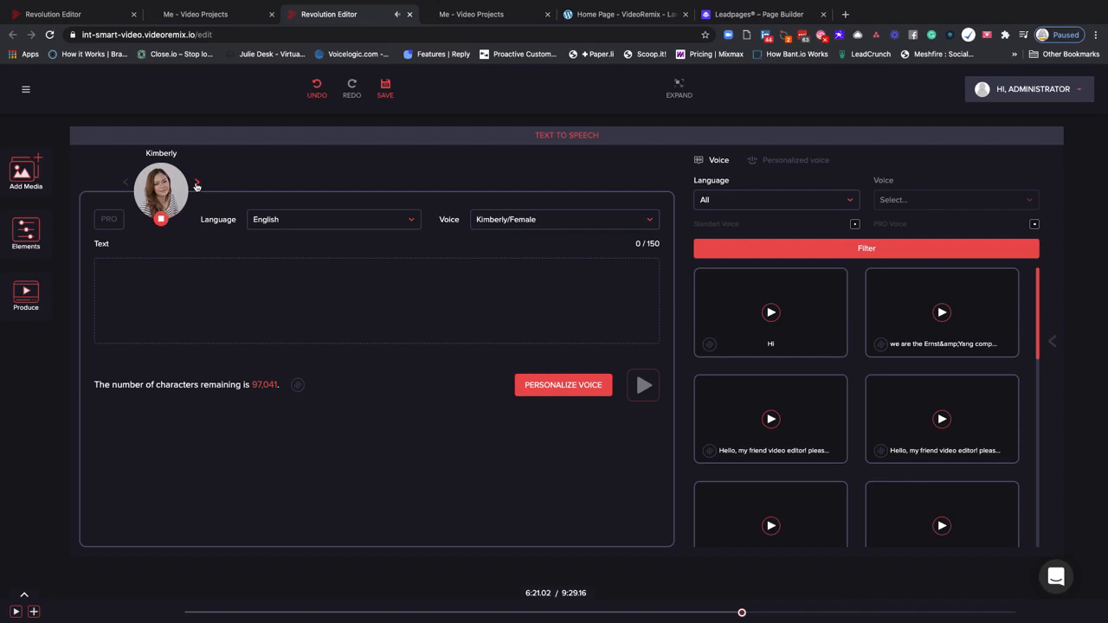
click(196, 185)
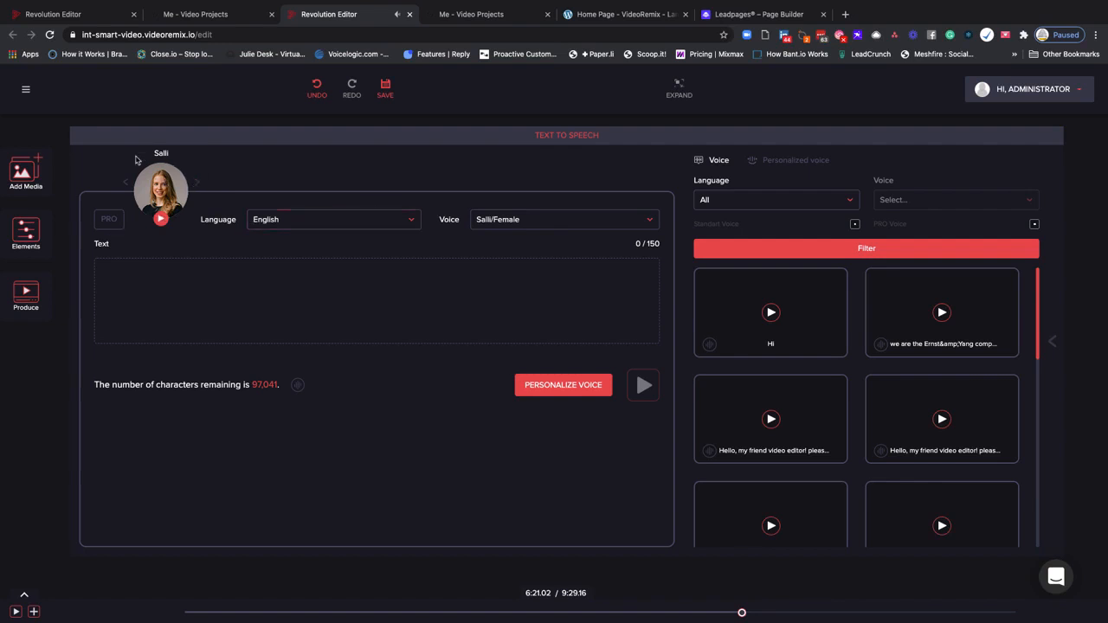
click(196, 184)
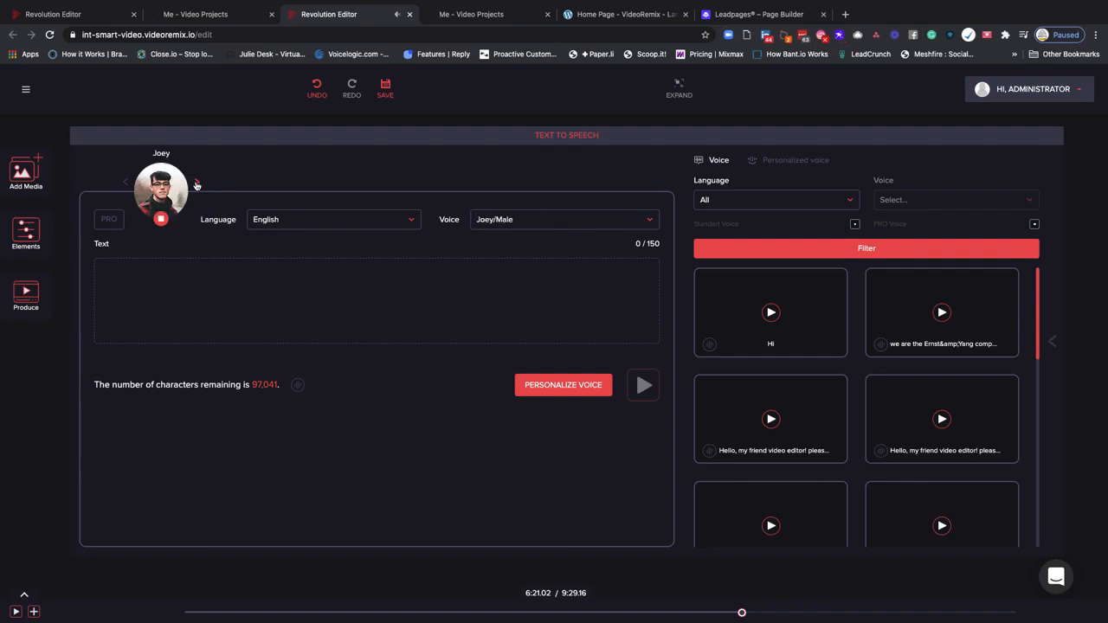
click(196, 184)
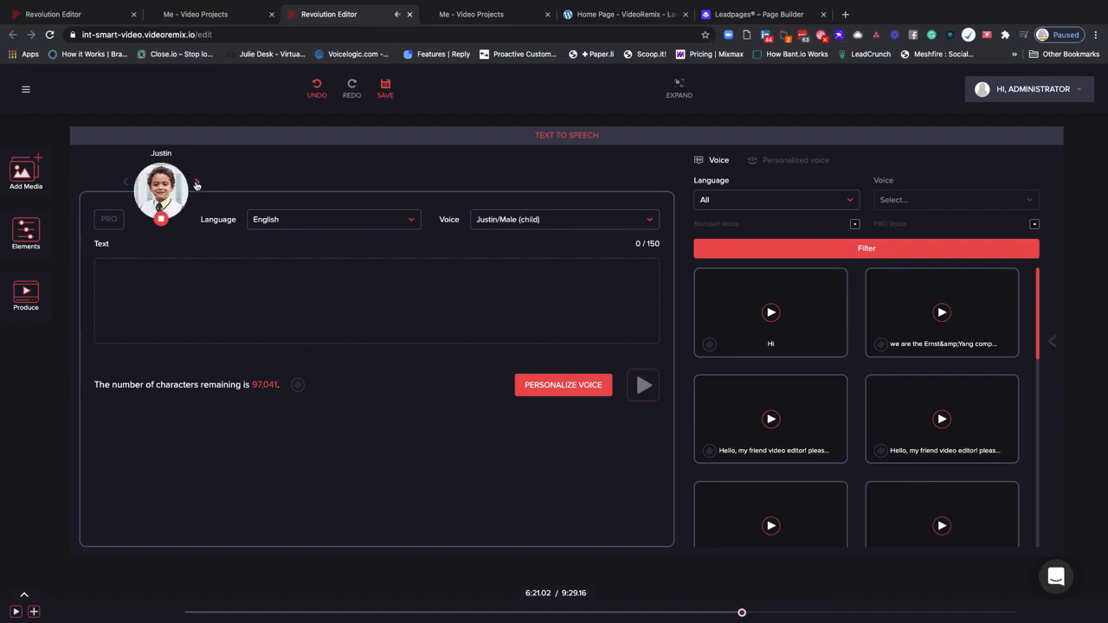
click(127, 183)
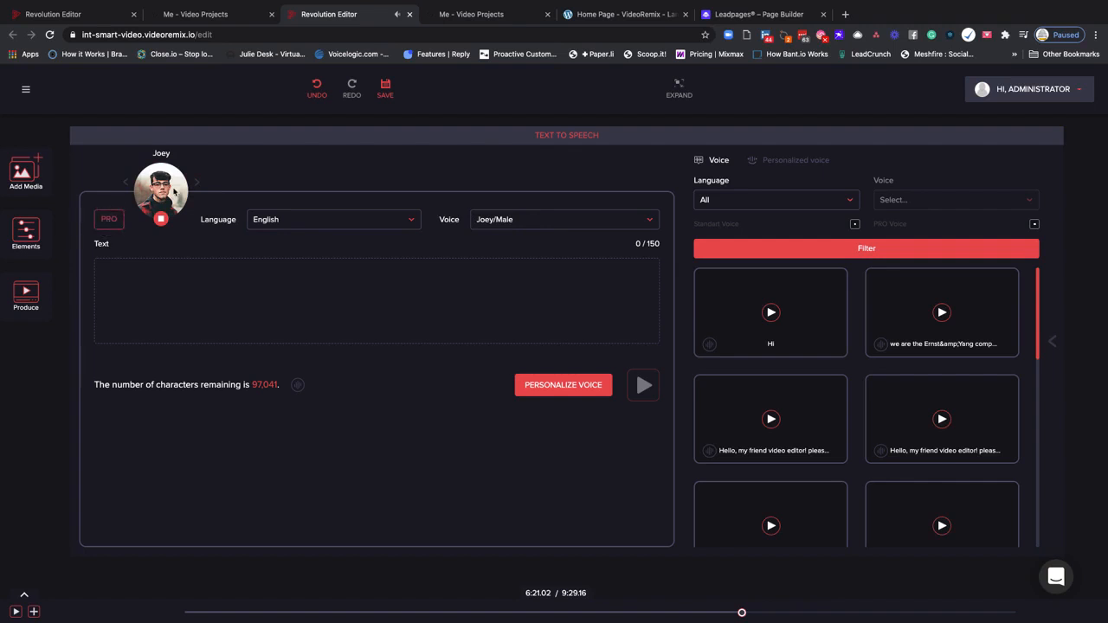
click(127, 184)
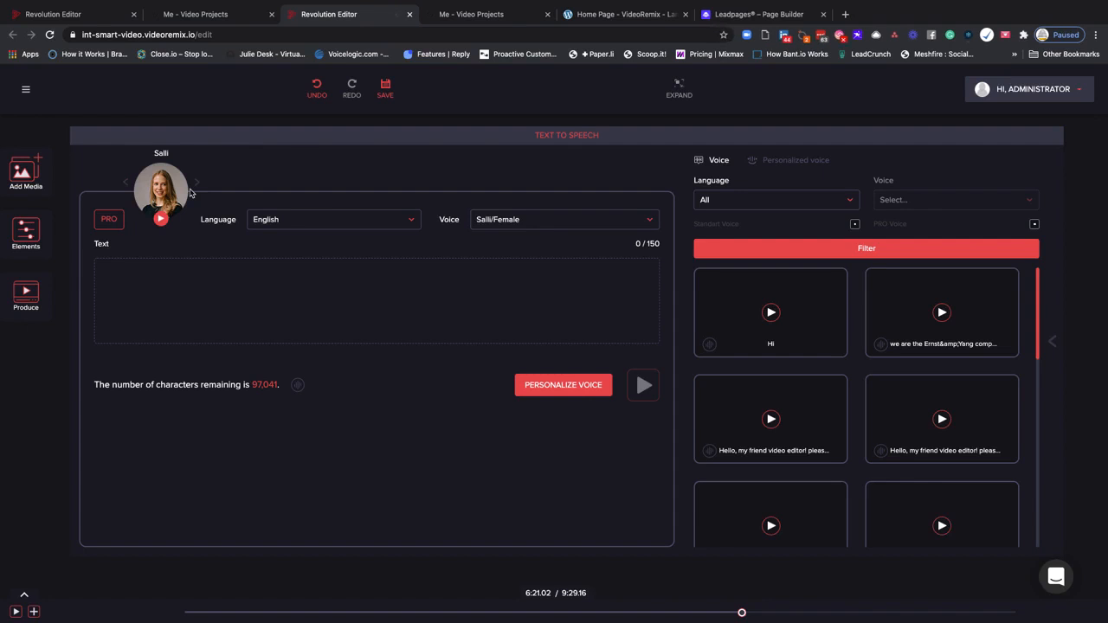
Step: Switch the speech language to English (Australian) and preview its Nicole and Russell voices
click(308, 218)
click(332, 259)
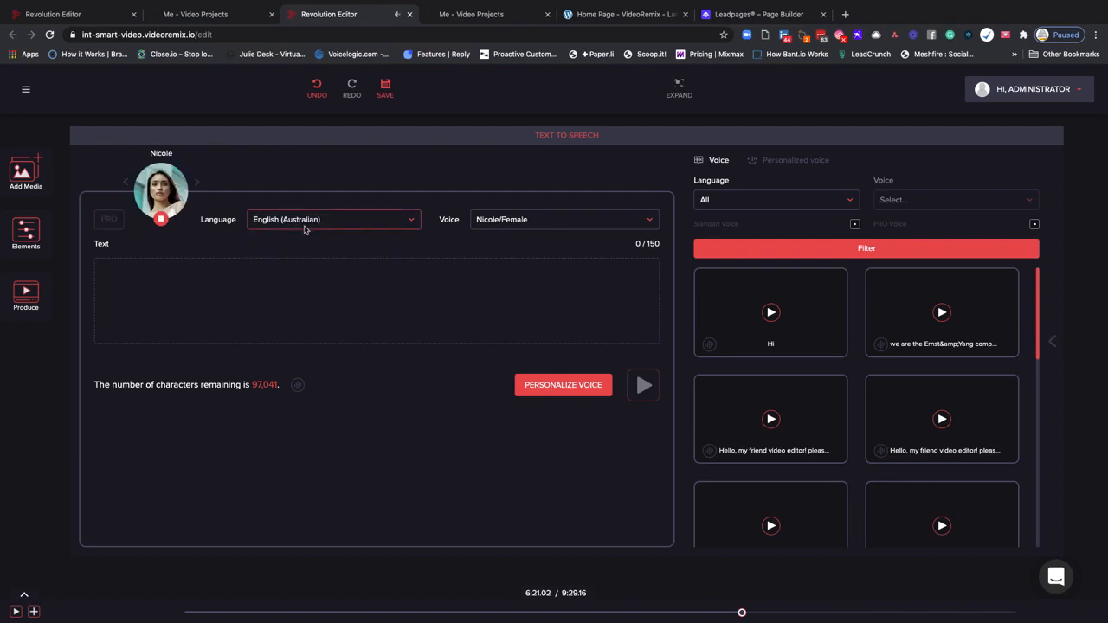
click(509, 222)
click(534, 259)
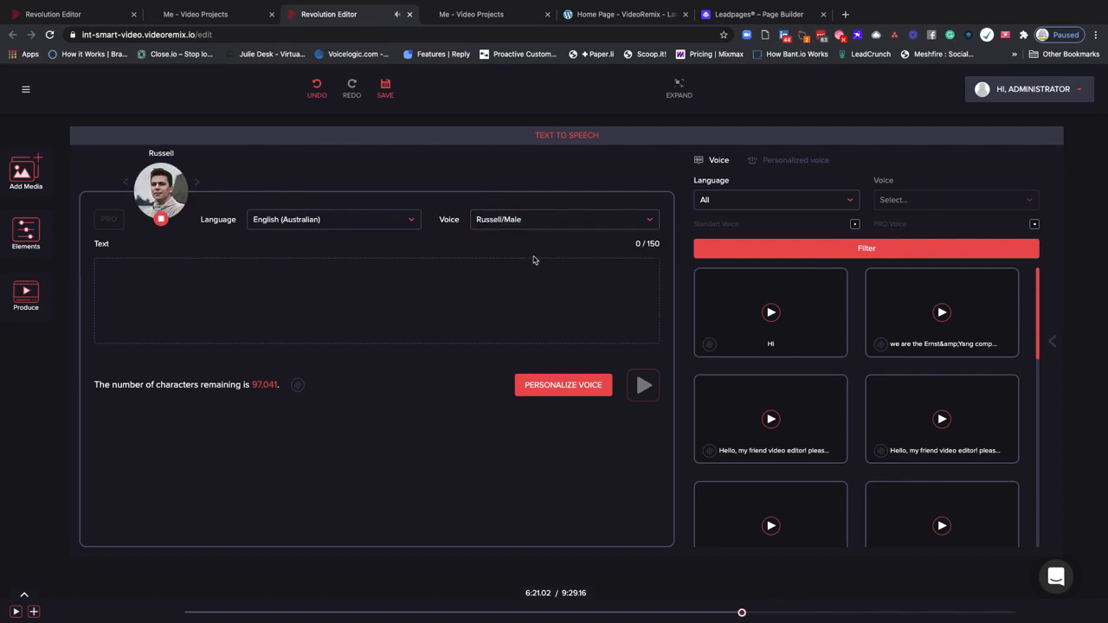
Step: Set the speech language to English (British) and the voice to Brian/Male, sampling Amy and Emma on the way
click(325, 222)
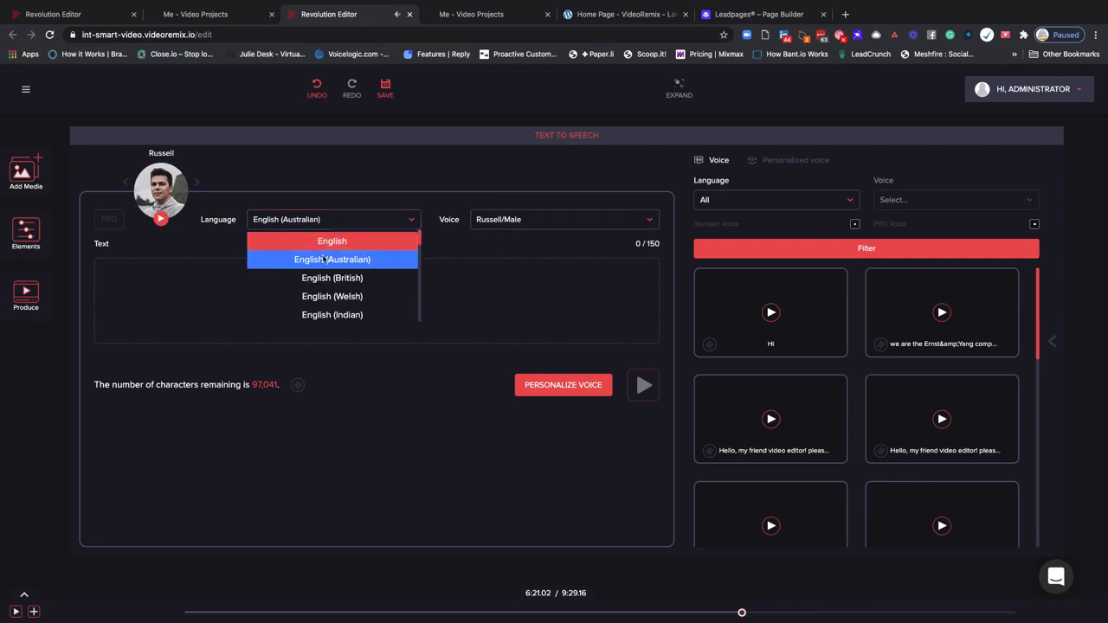
click(326, 274)
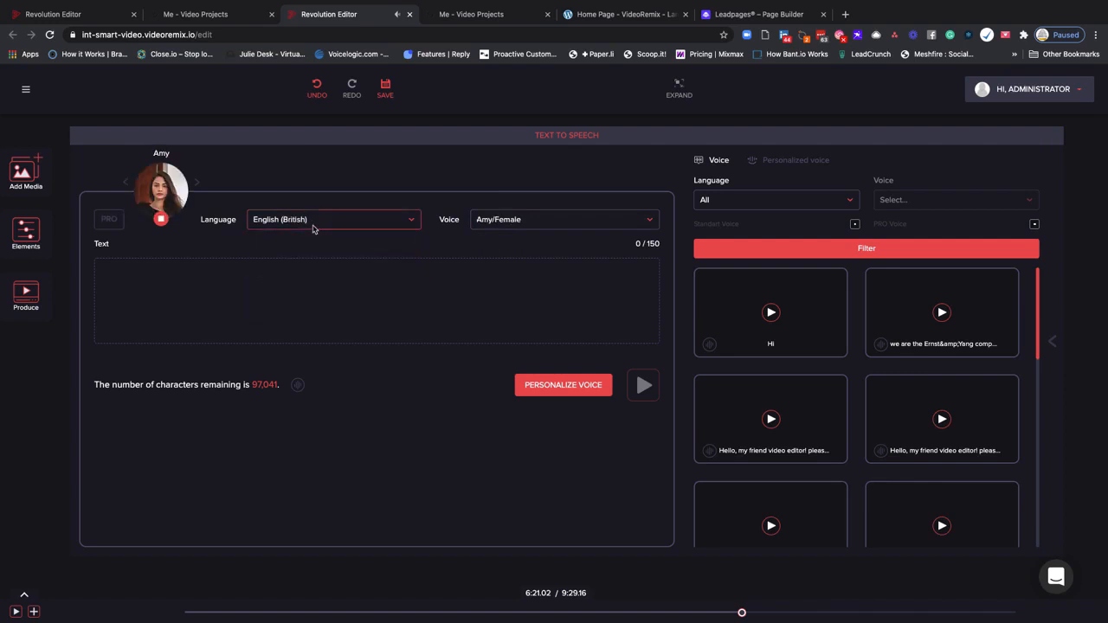
click(498, 224)
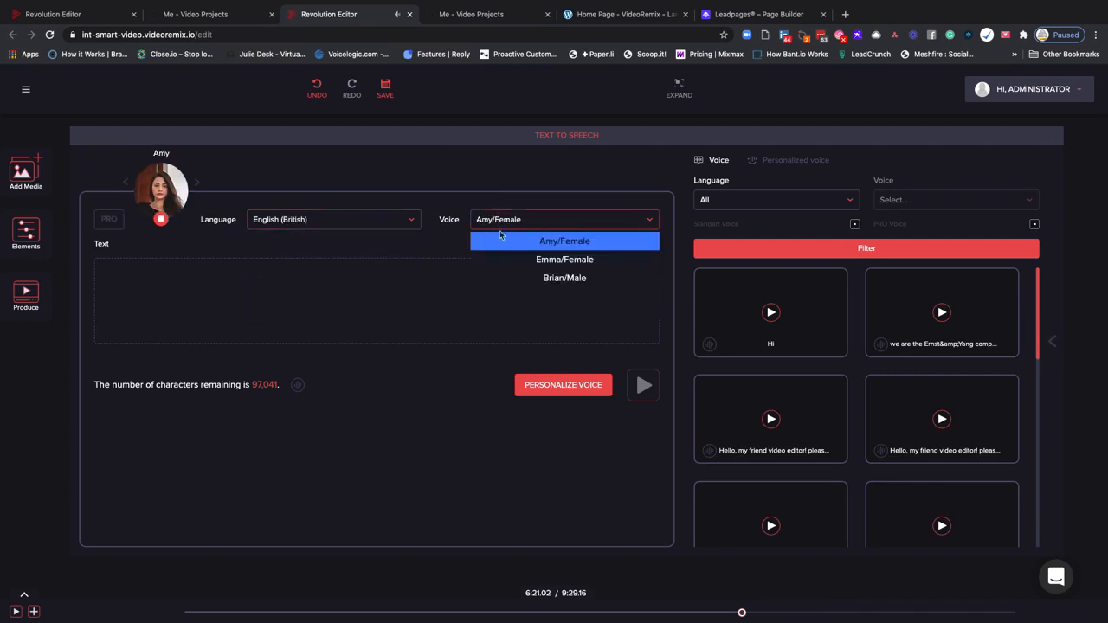
click(522, 258)
click(506, 225)
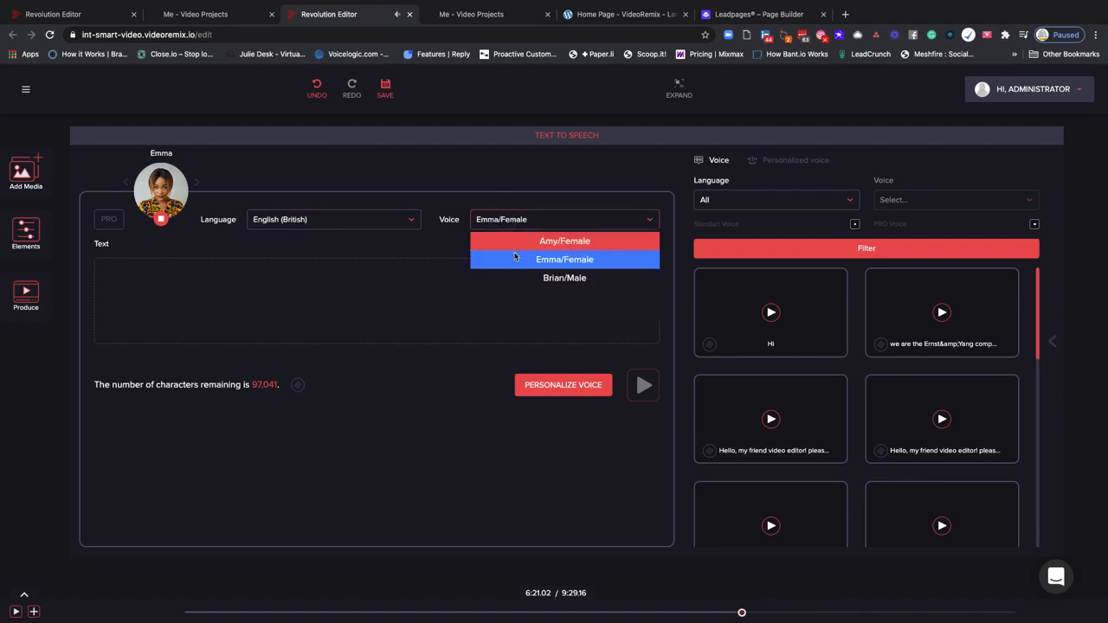
click(500, 273)
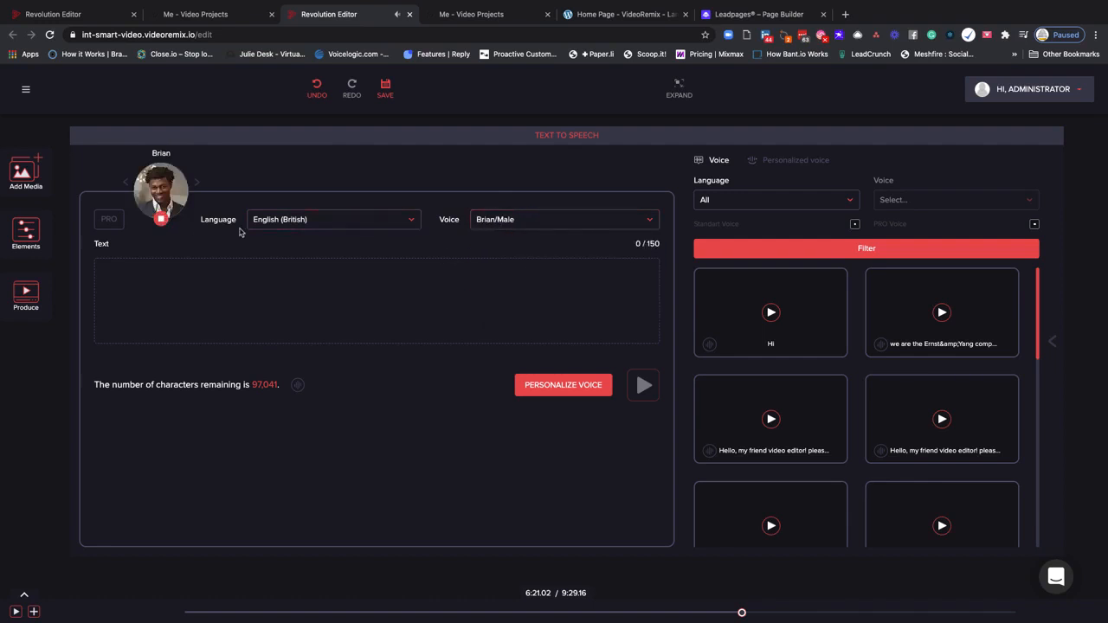
Step: Insert the NAME personalization field into the speech text
click(257, 264)
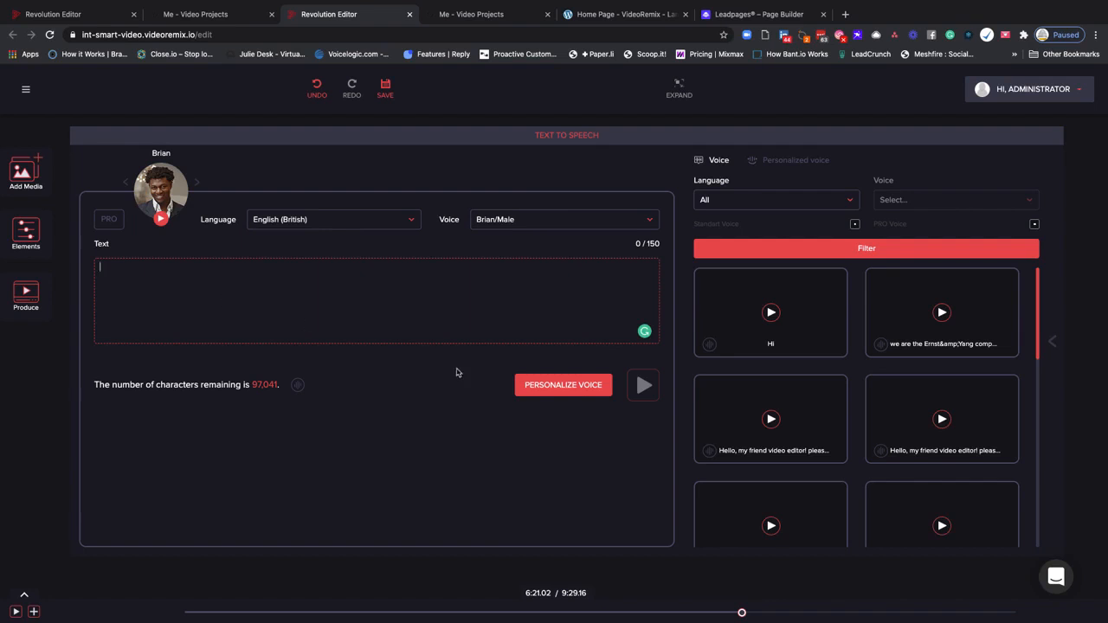
click(535, 387)
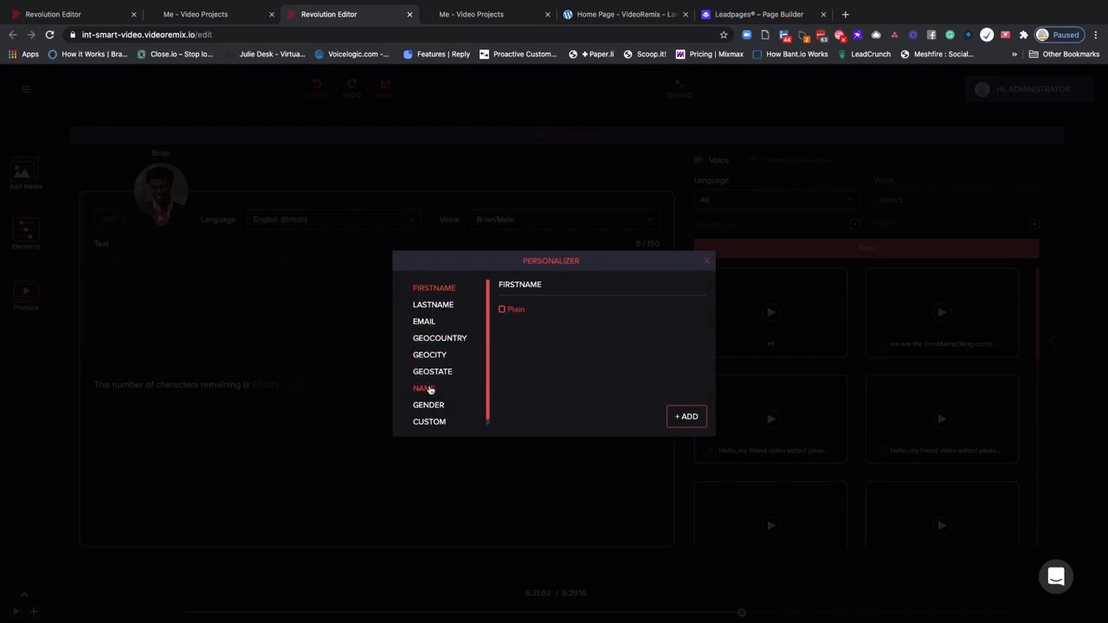
scroll(431, 422, down, 1)
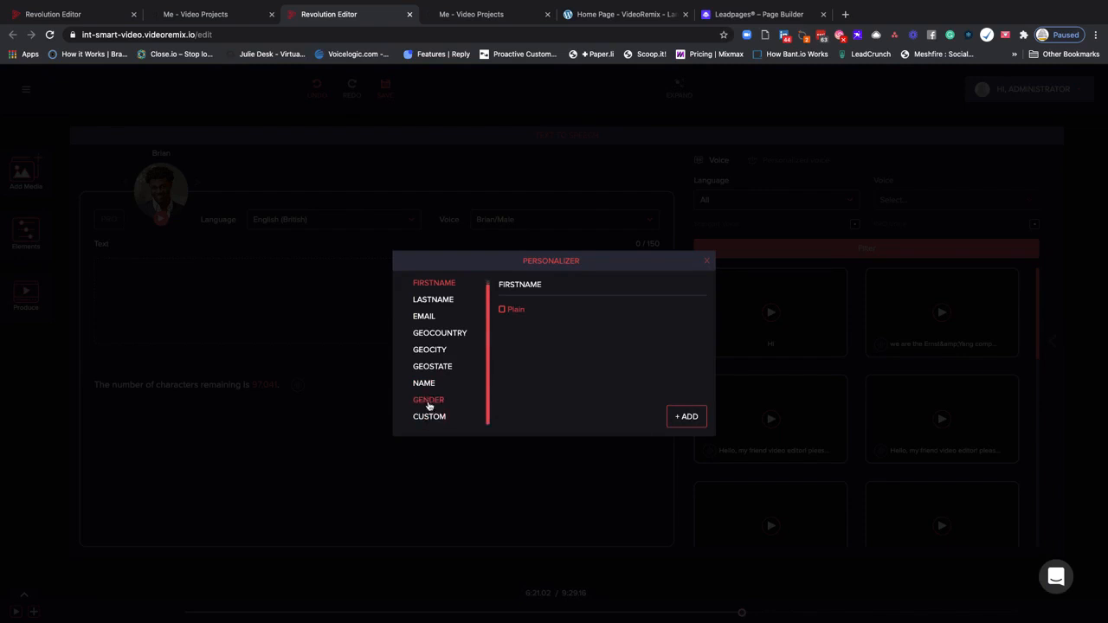
scroll(442, 359, up, 1)
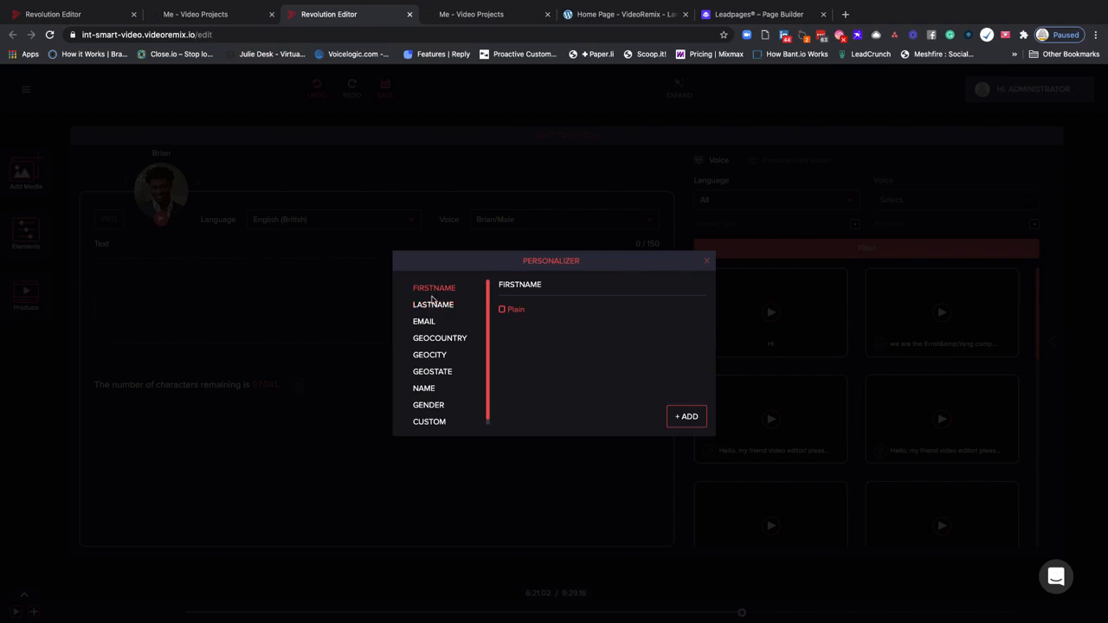
scroll(429, 398, down, 1)
click(428, 386)
click(684, 416)
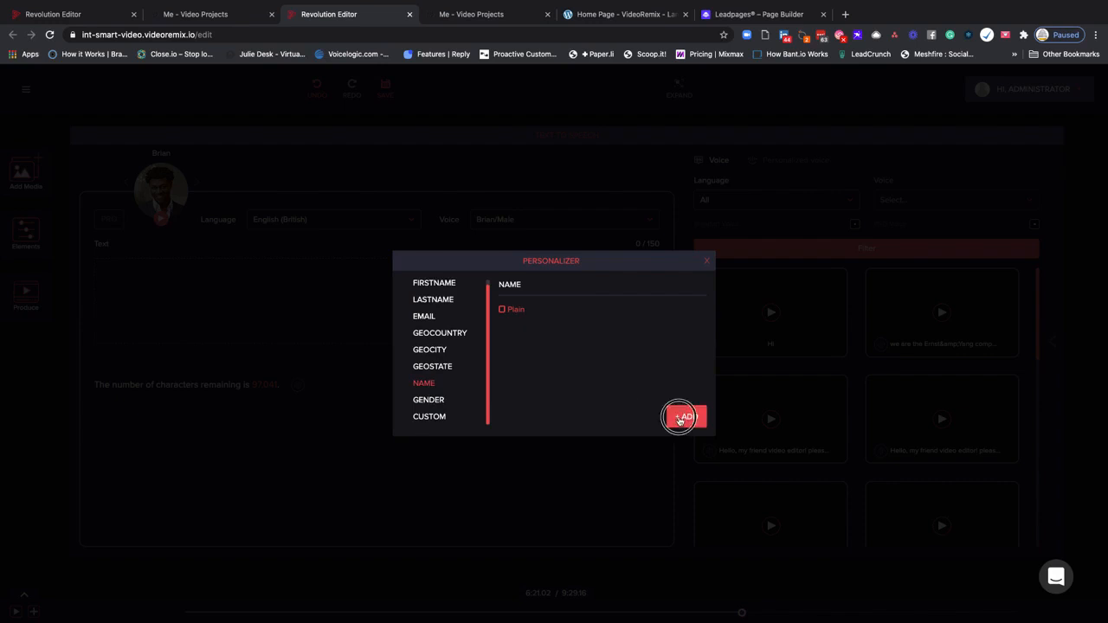
Step: Enter "Friend" as the fallback value and write "You are the Best" after the NAME field in the text
click(136, 268)
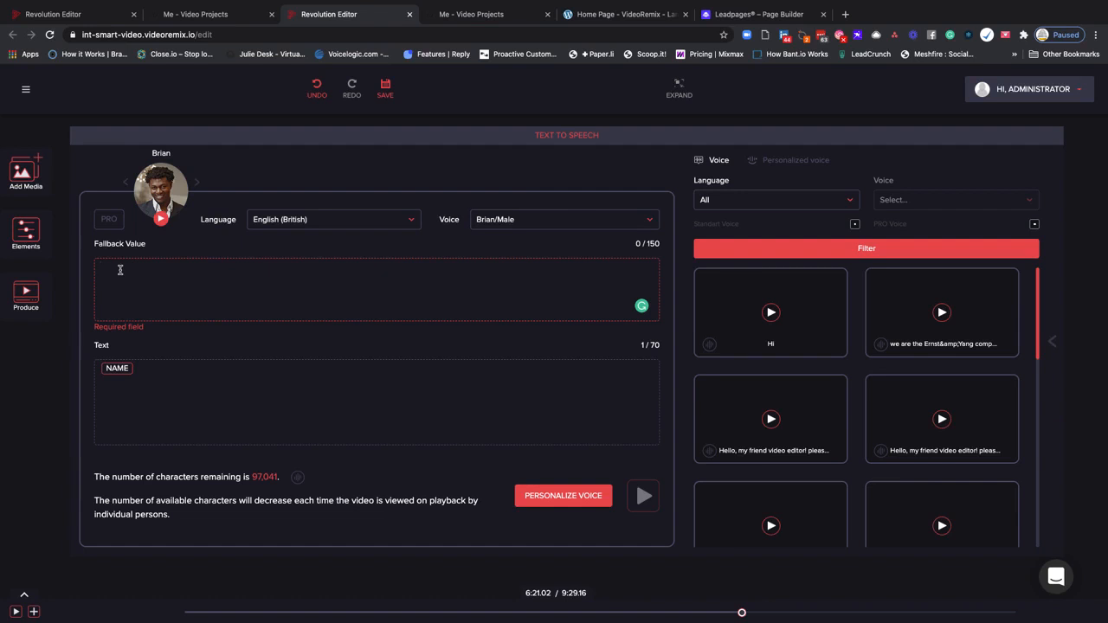
click(120, 271)
text(Friend)
click(140, 370)
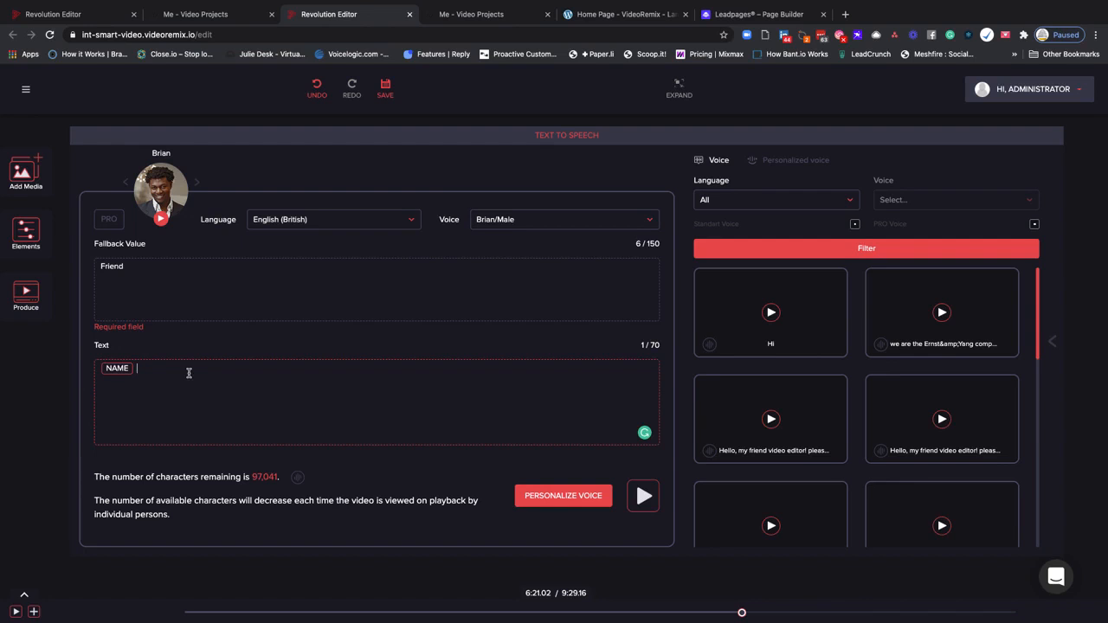
text(You are the Bestr)
key(BackSpace)
key(BackSpace)
Step: Turn on the PRO voice, play Brian's sample and try to generate the personalized speech
click(109, 218)
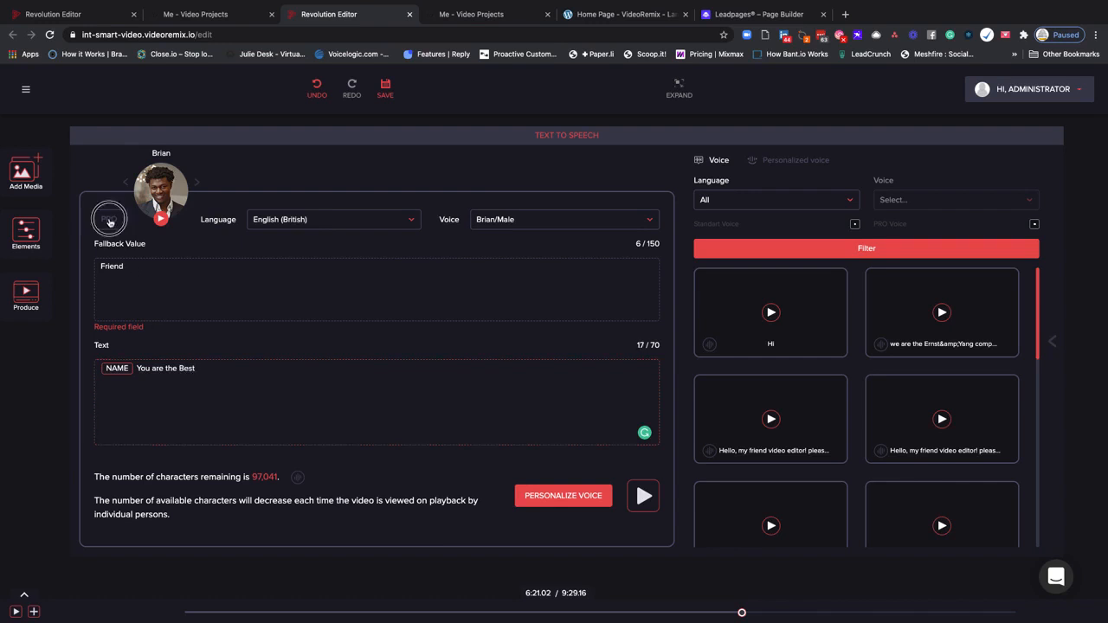
click(161, 219)
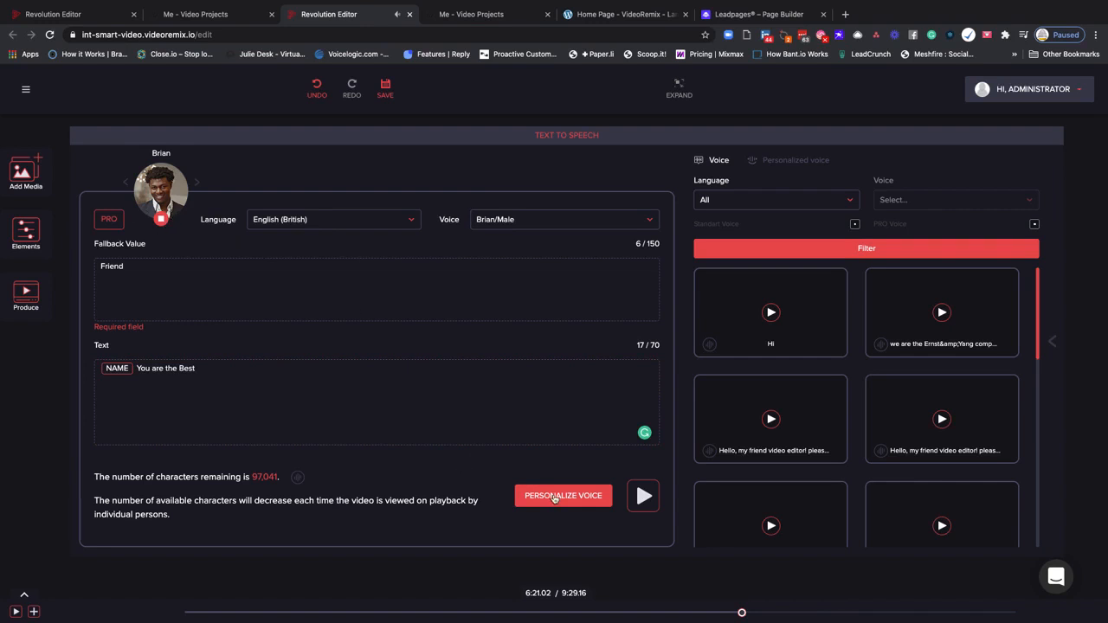
click(631, 498)
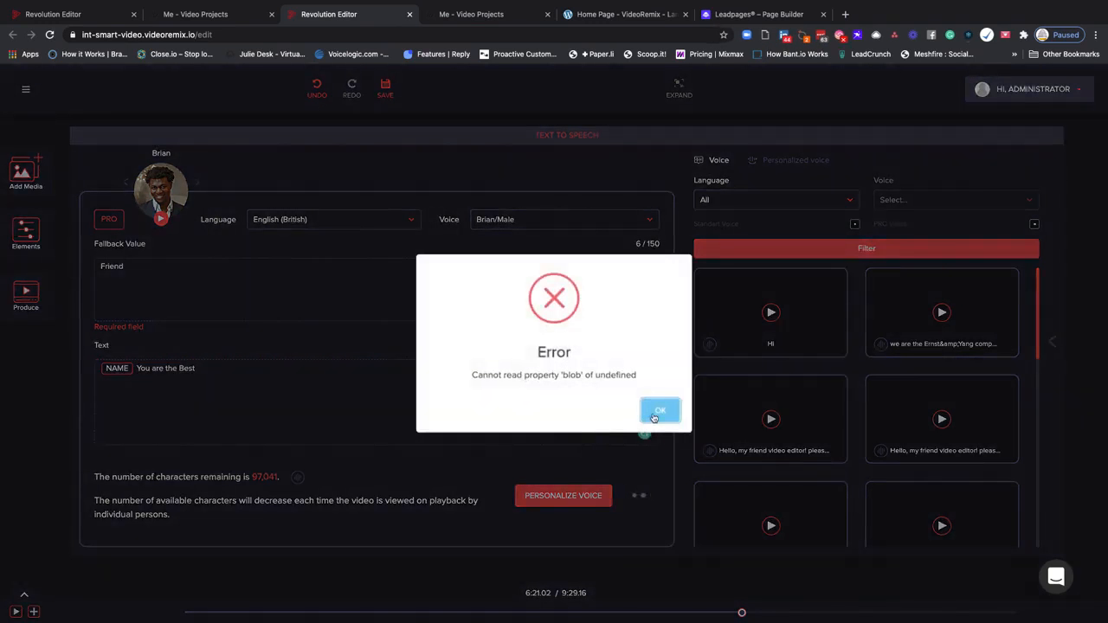
click(650, 410)
Step: Look through the saved standard and personalized voice clips and their filter options
mouse_move(822, 313)
scroll(821, 313, down, 3)
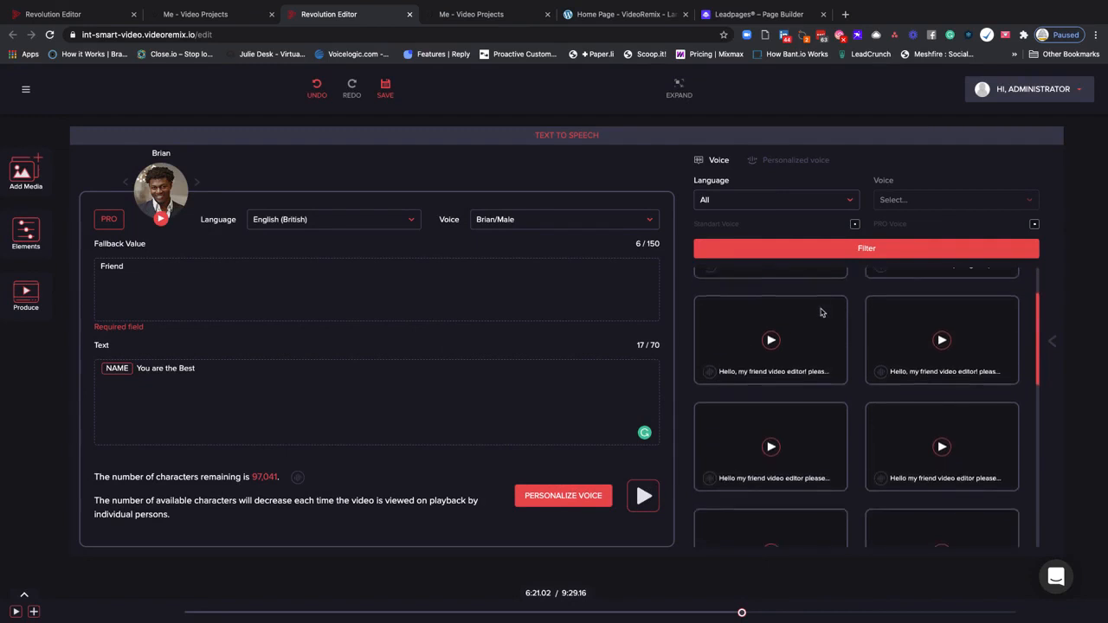
scroll(821, 313, down, 5)
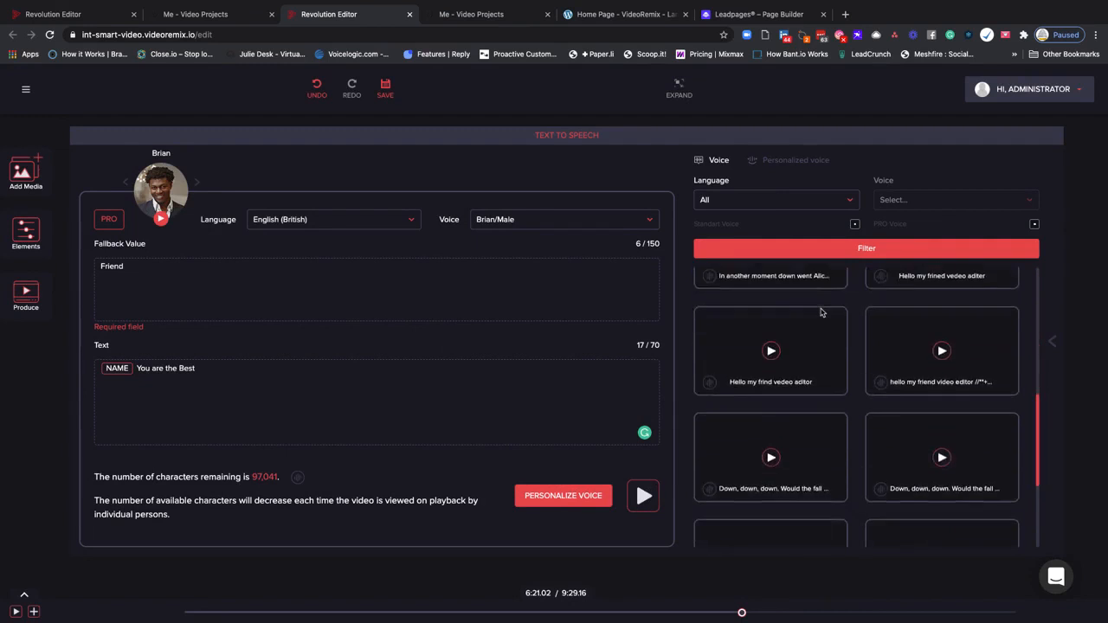
scroll(822, 312, up, 8)
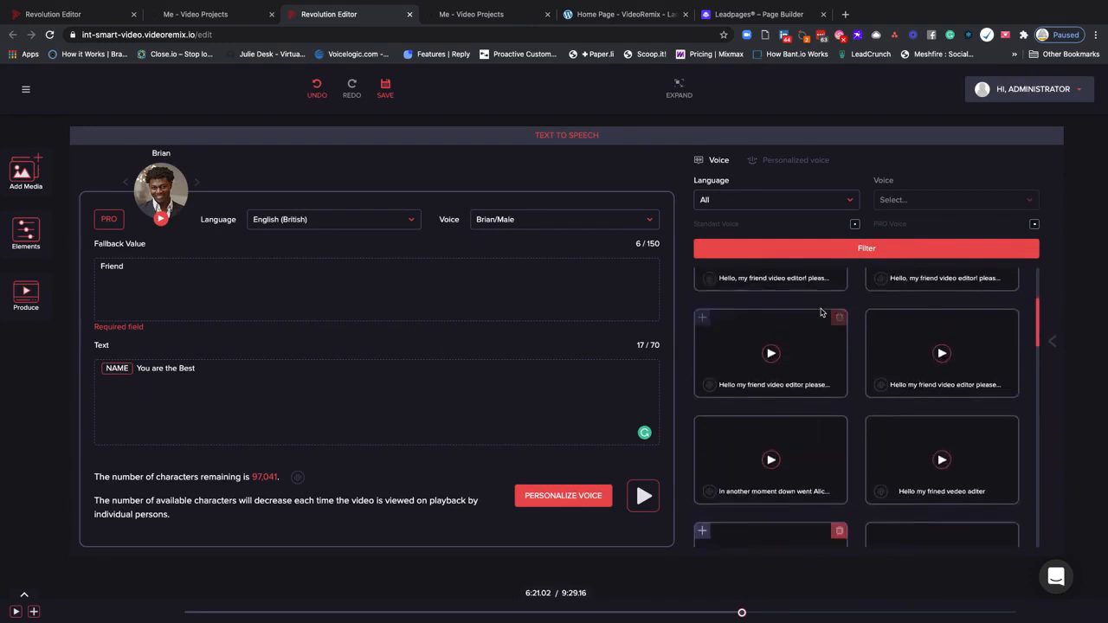
scroll(822, 312, up, 1)
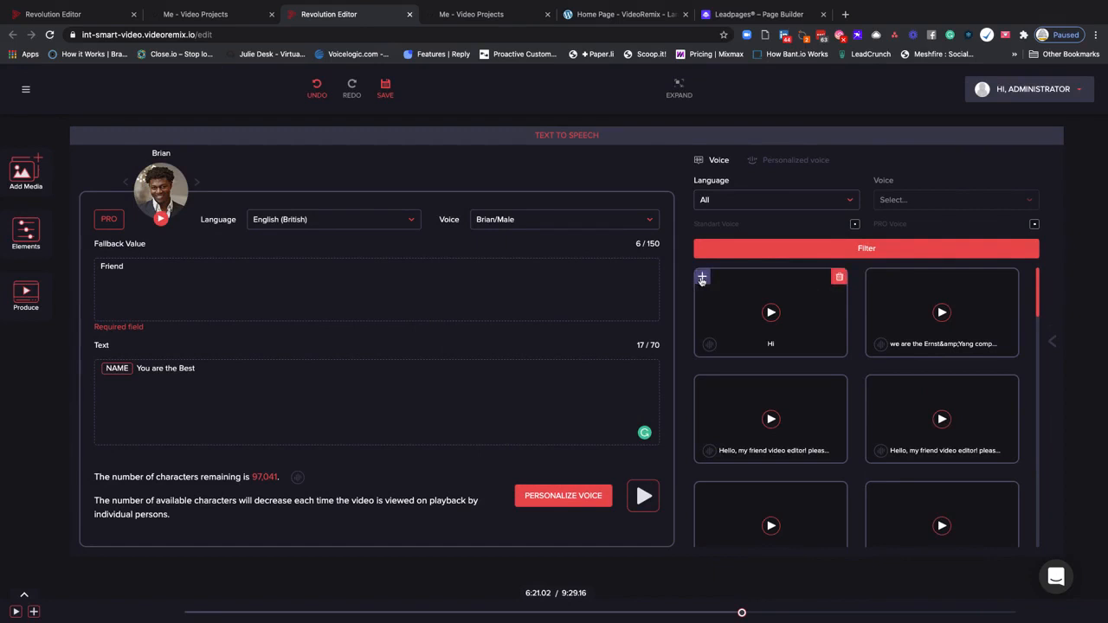
mouse_move(871, 280)
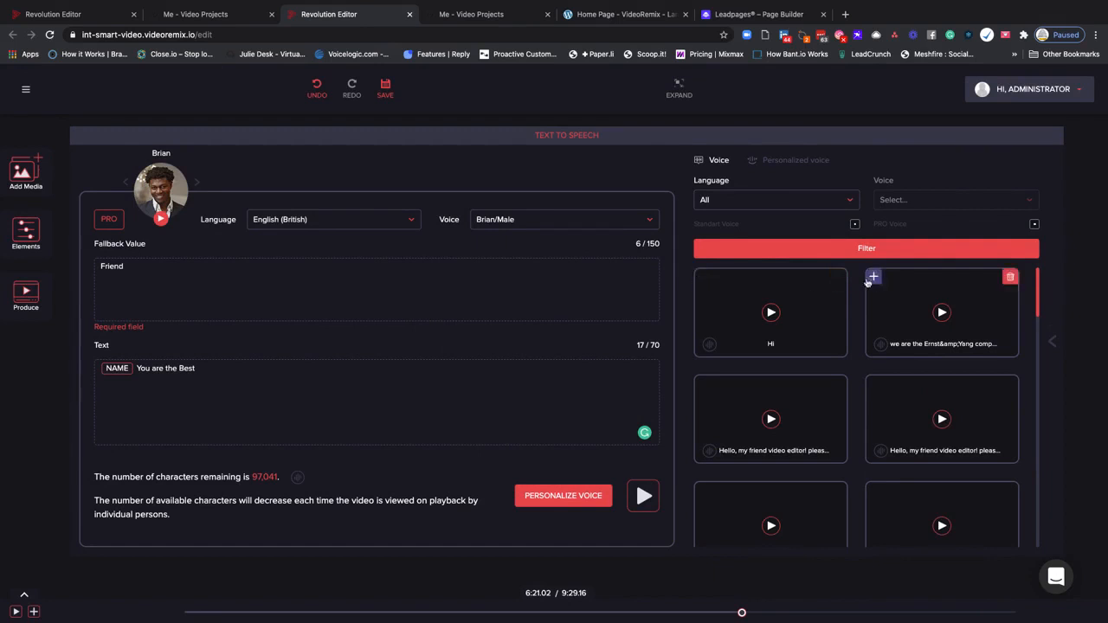
click(761, 164)
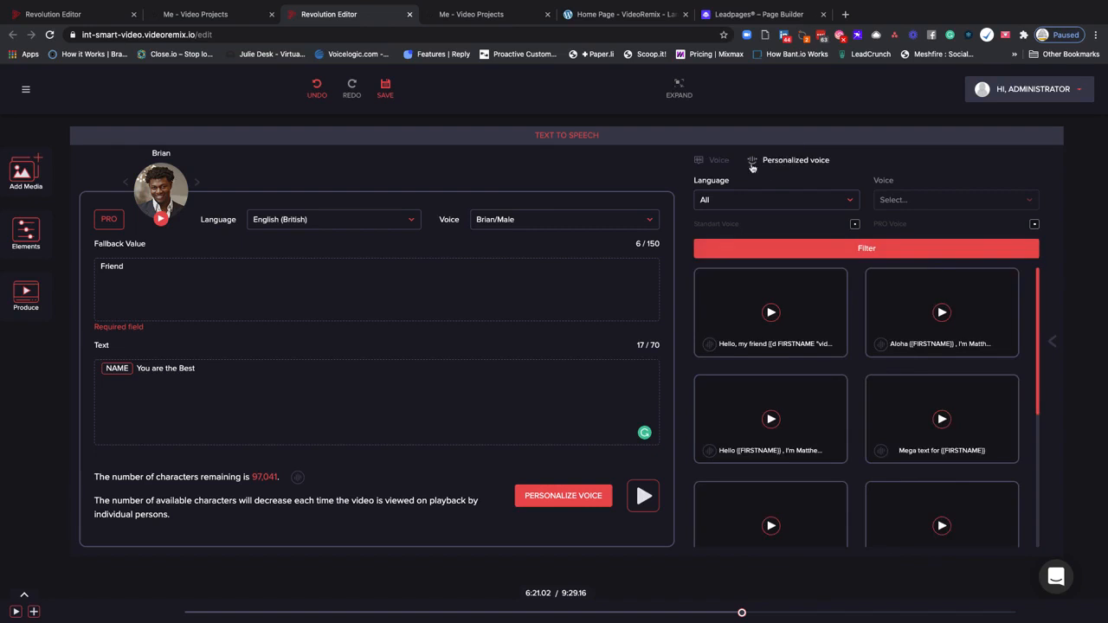
click(718, 163)
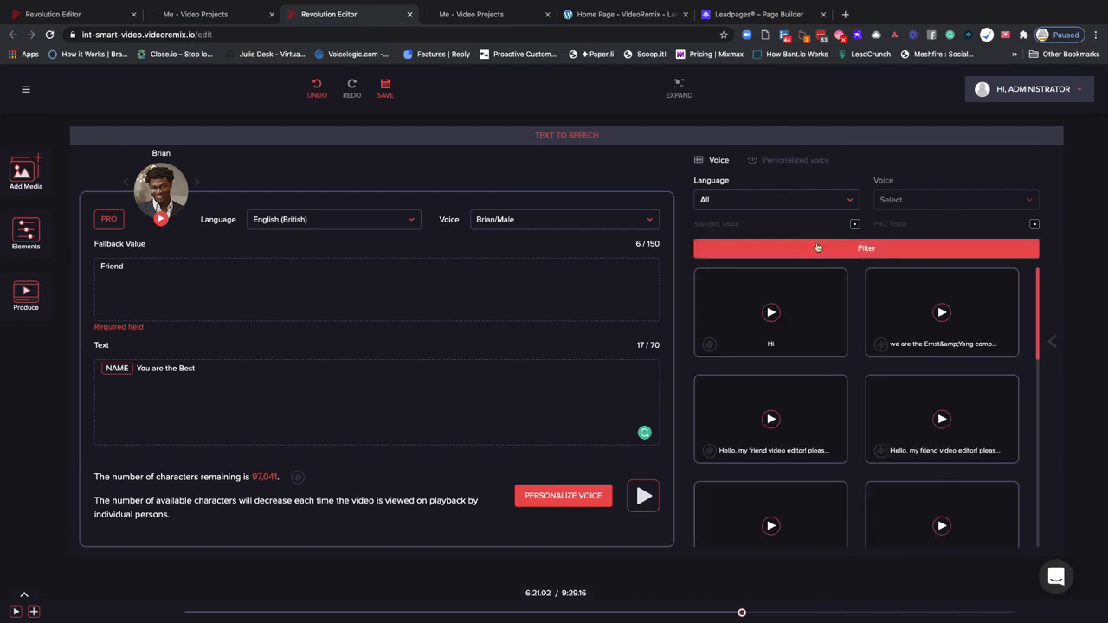
click(817, 248)
mouse_move(868, 306)
drag(1036, 303, 1020, 333)
Step: Look over the personalization fields without adding one, and add the saved "Hi" voice clip to the timeline at 6:21.02
click(560, 500)
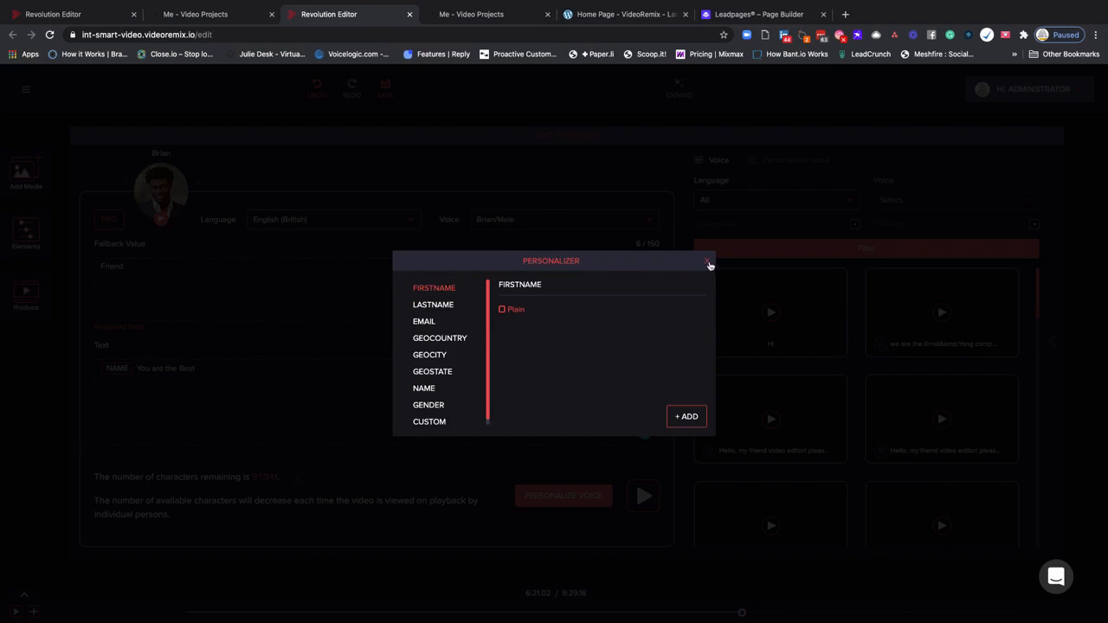
click(708, 261)
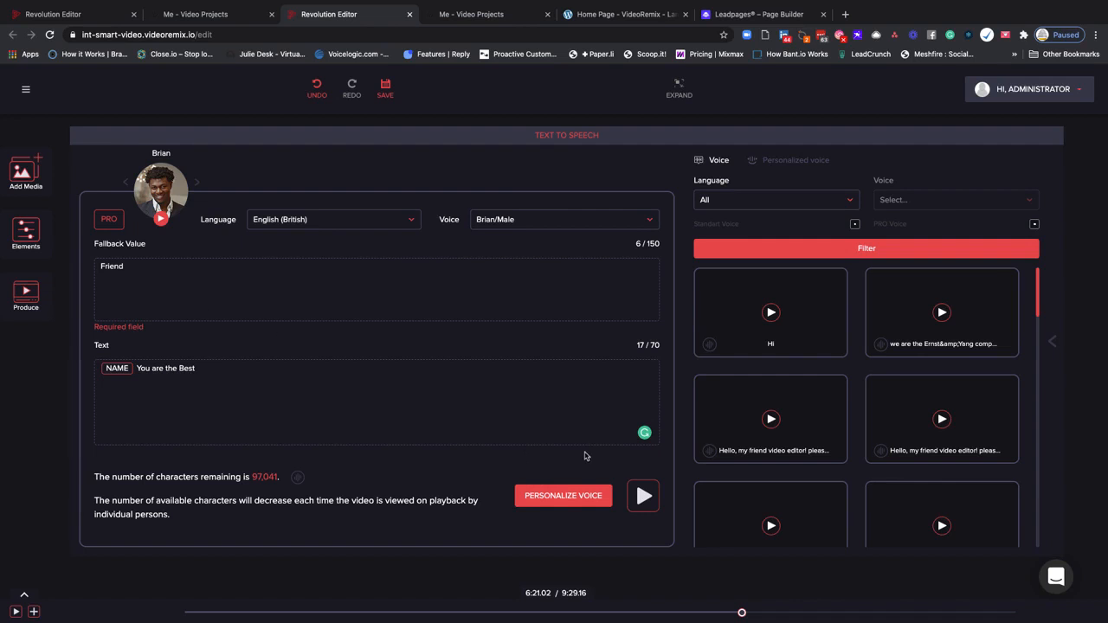
click(702, 277)
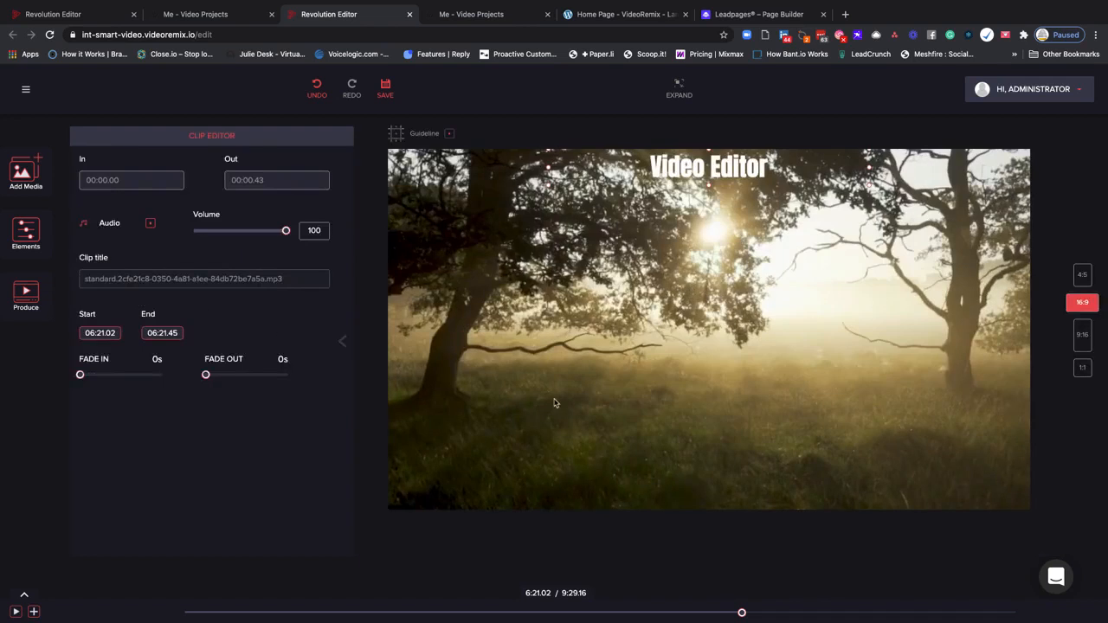
Step: Expand the timeline, open the production settings and set the video's title to "Text To Speech Example"
click(25, 595)
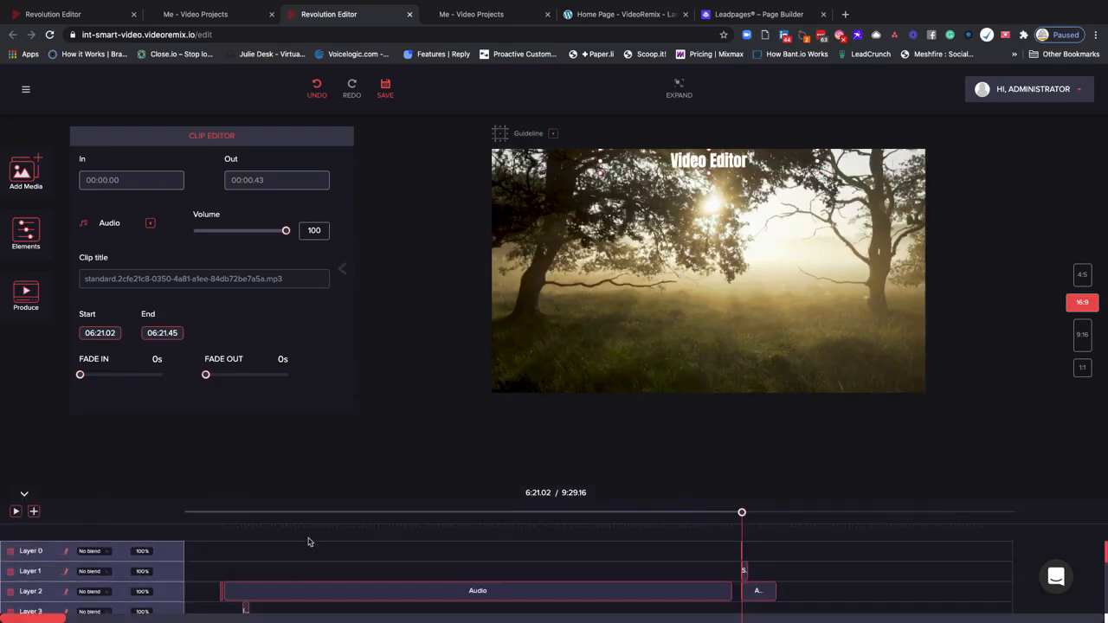
click(26, 294)
click(483, 158)
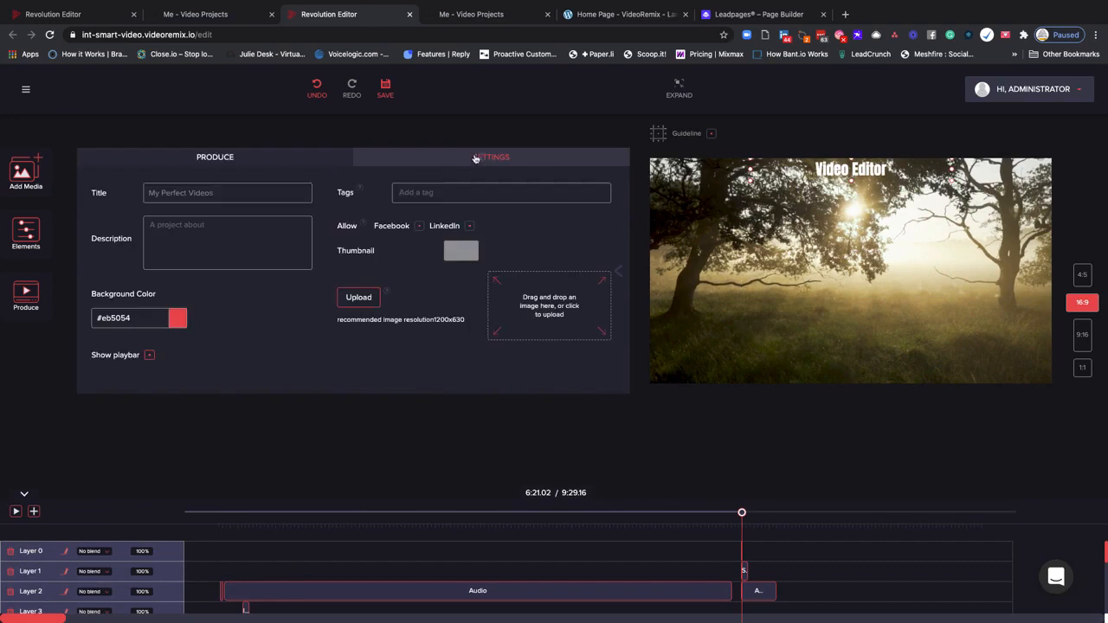
click(182, 193)
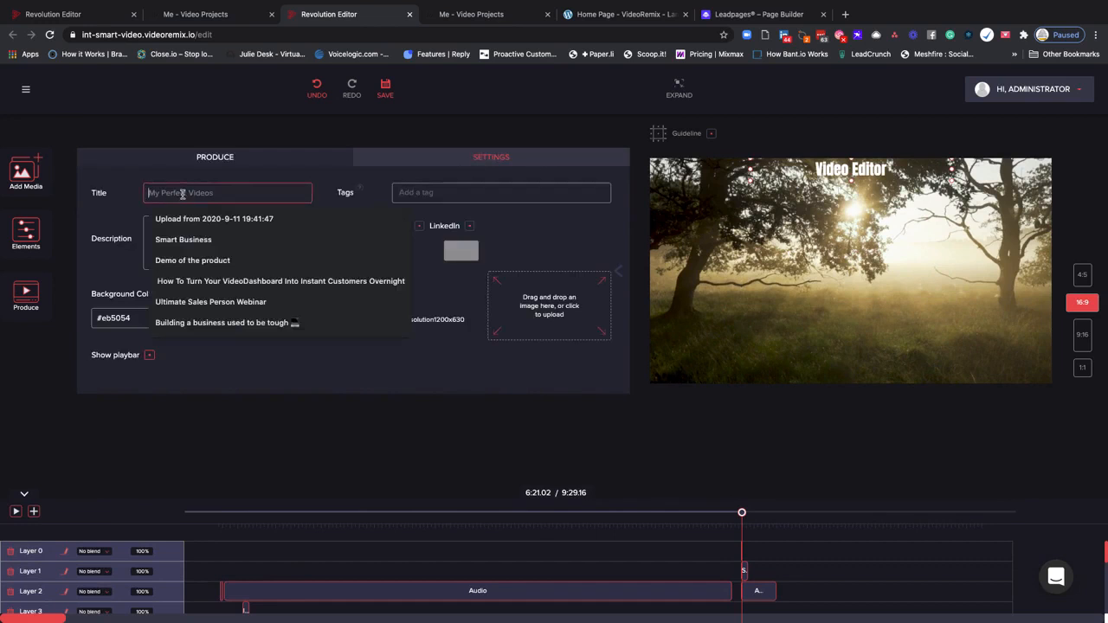
text(Tex)
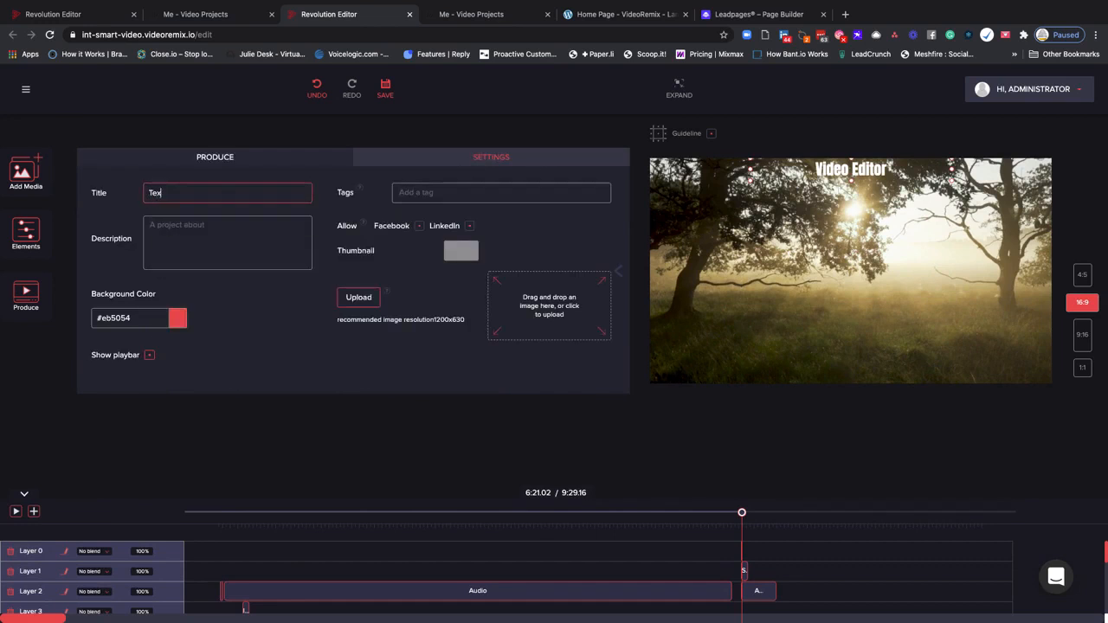
text(t To Speech Example)
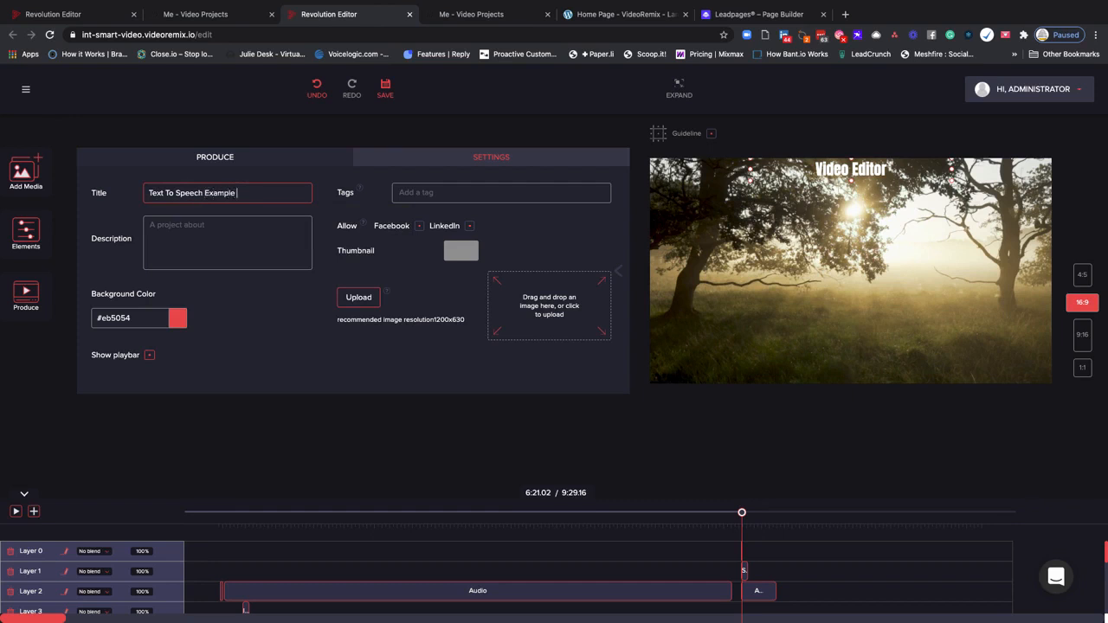
Step: Copy the title "Text To Speech Example" into the video's description
click(156, 232)
drag(247, 193, 115, 190)
key(ctrl+c)
click(153, 224)
right_click(165, 243)
click(186, 312)
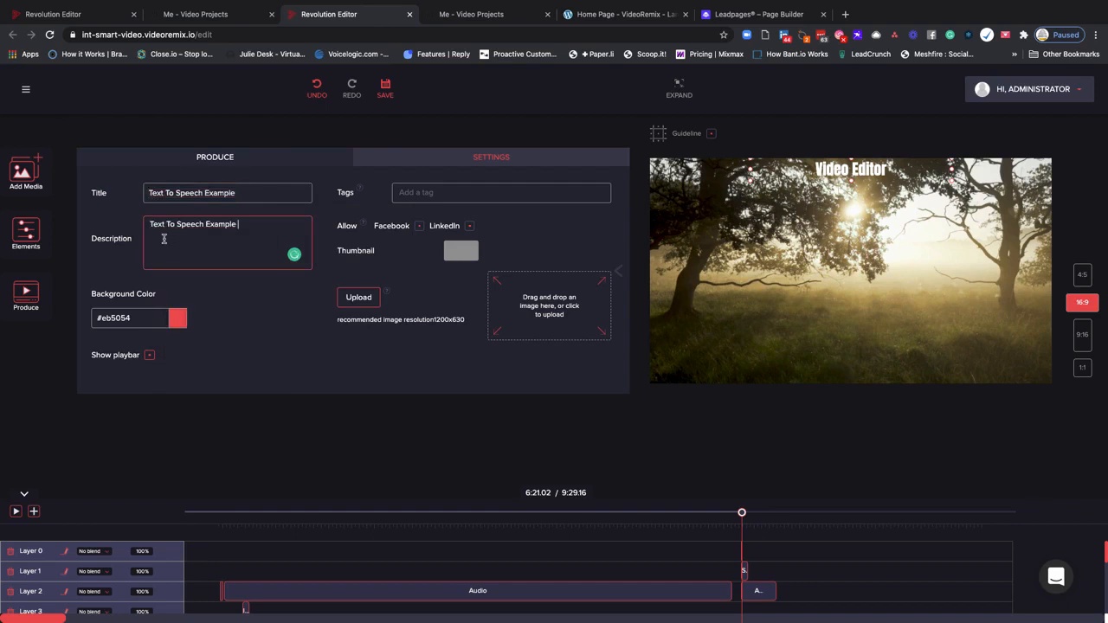
click(420, 226)
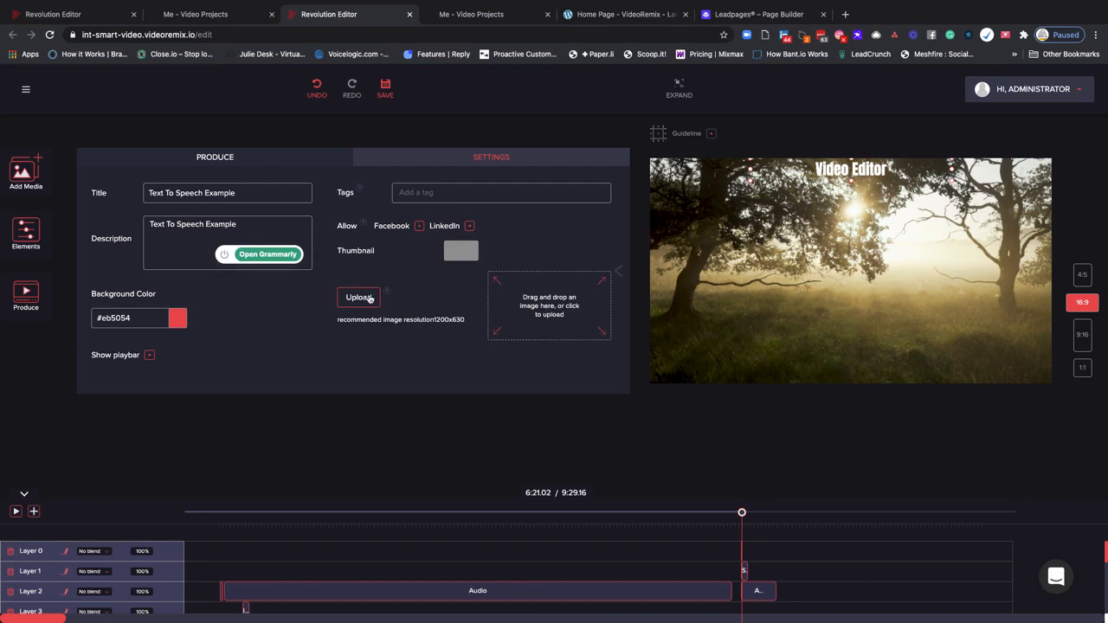
click(297, 303)
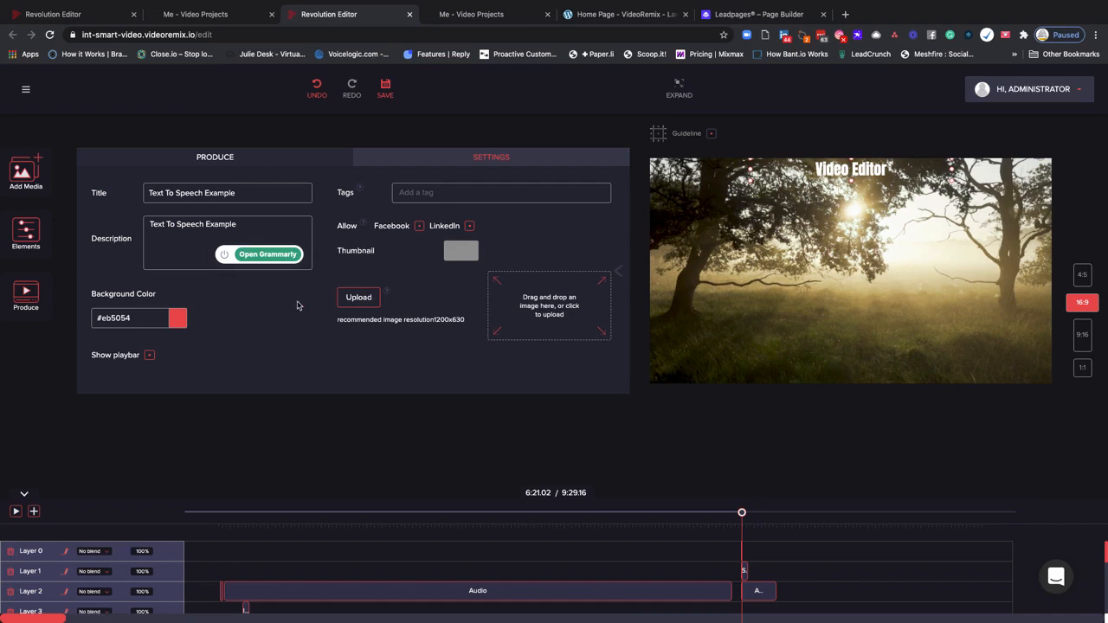